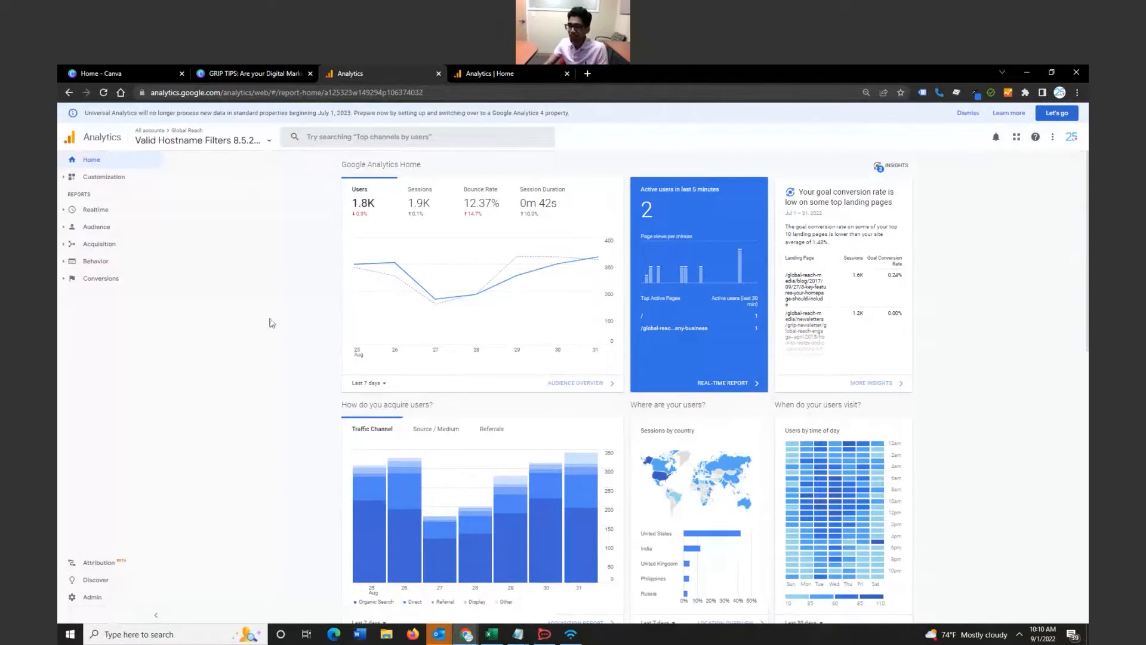
Open the goals of the Valid Hostname Filters view in the admin settings and start a new custom goal
click(95, 600)
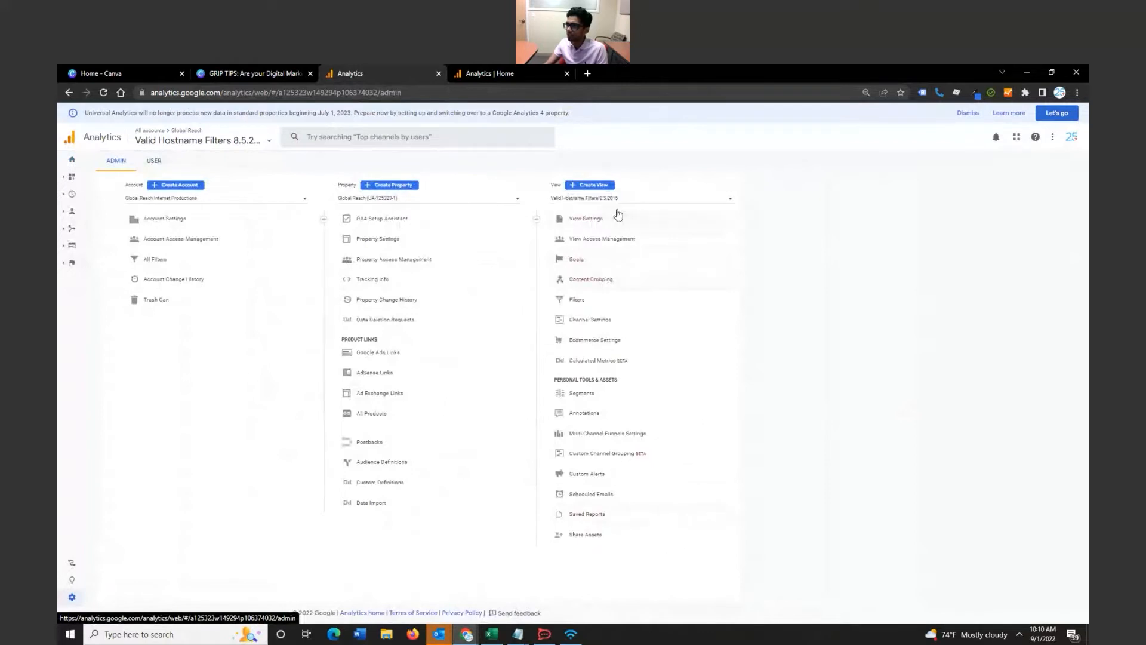
click(615, 258)
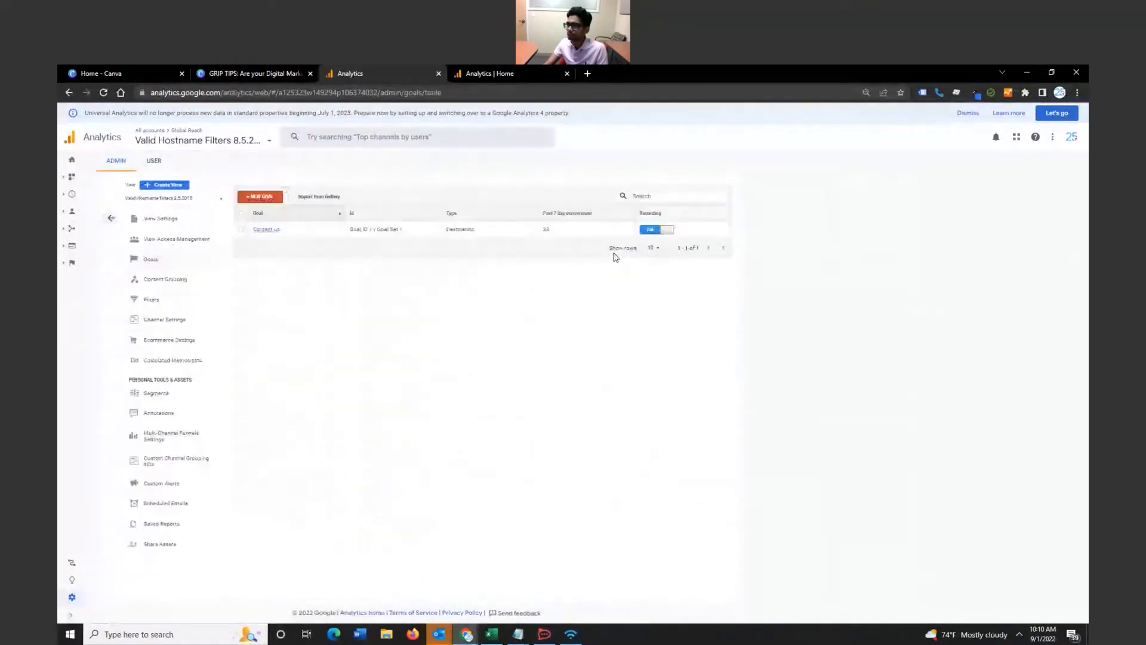
click(261, 197)
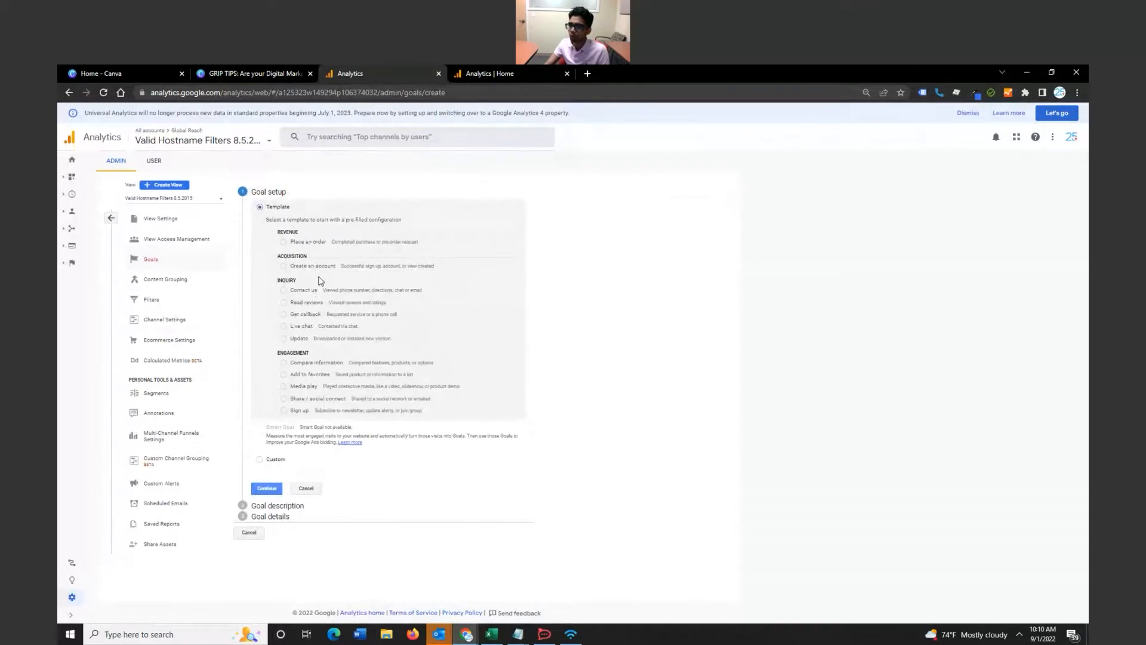
click(259, 459)
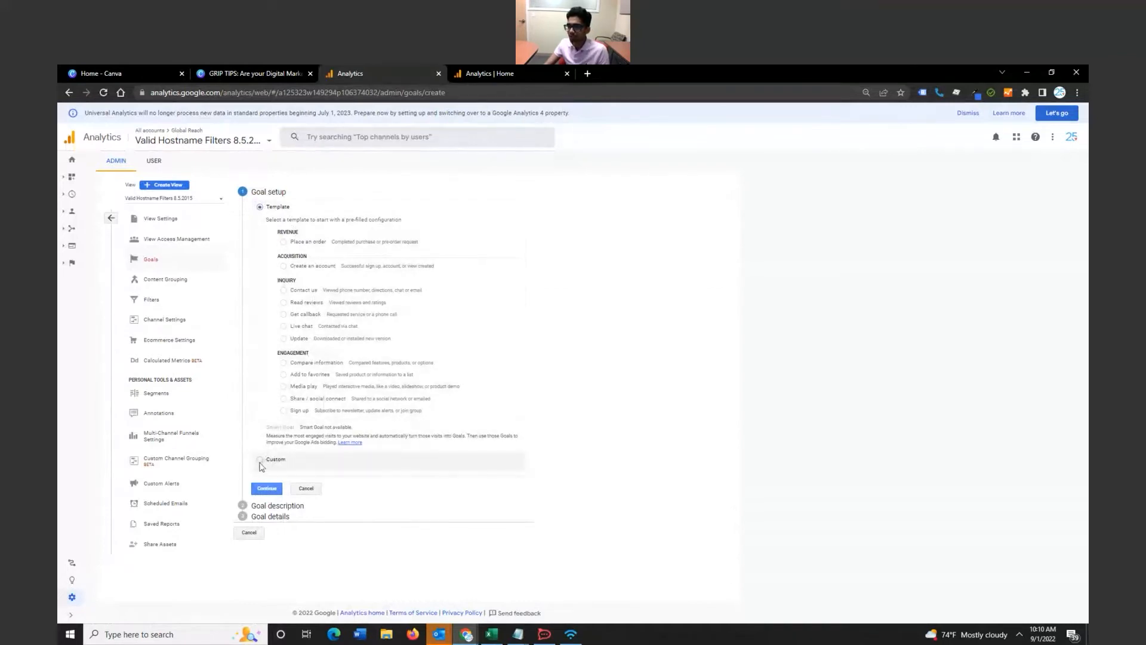
click(266, 489)
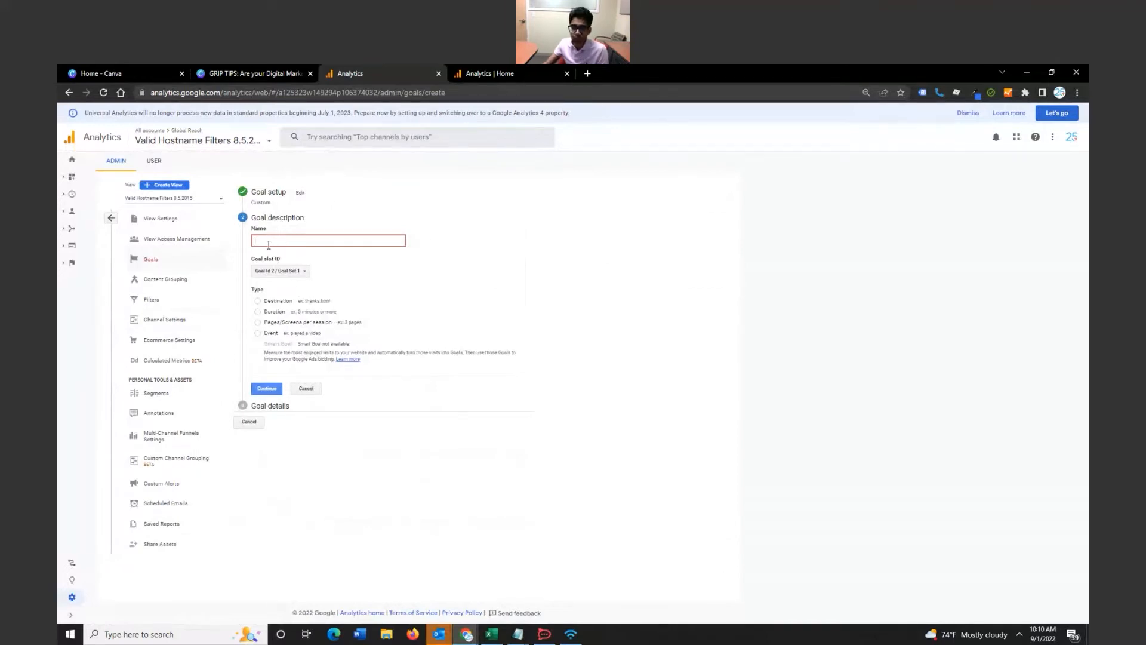
Name the goal Confirmation Page, choose Destination as its type, and continue to the goal details
text(G)
text(onfirma)
text(tion Page)
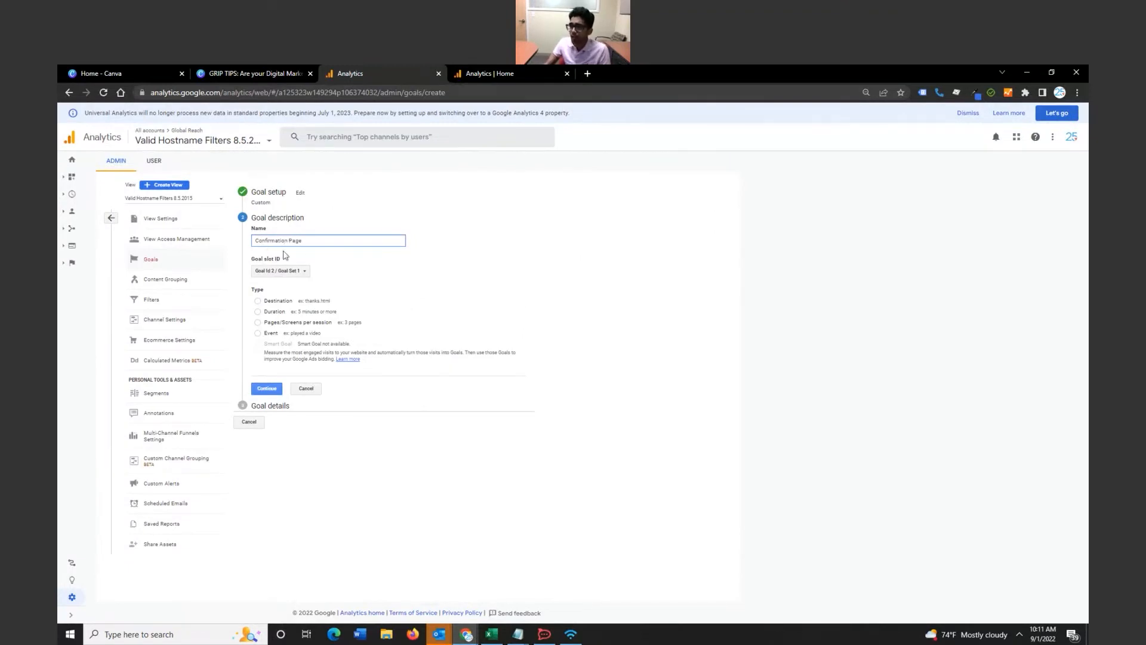
click(263, 303)
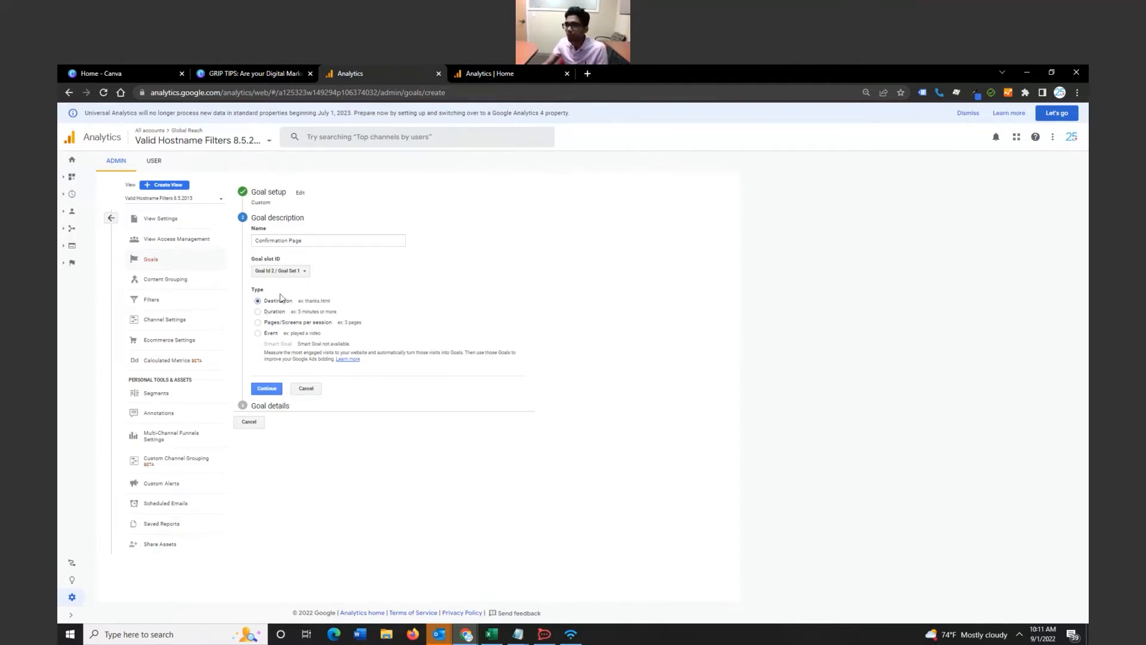
click(267, 389)
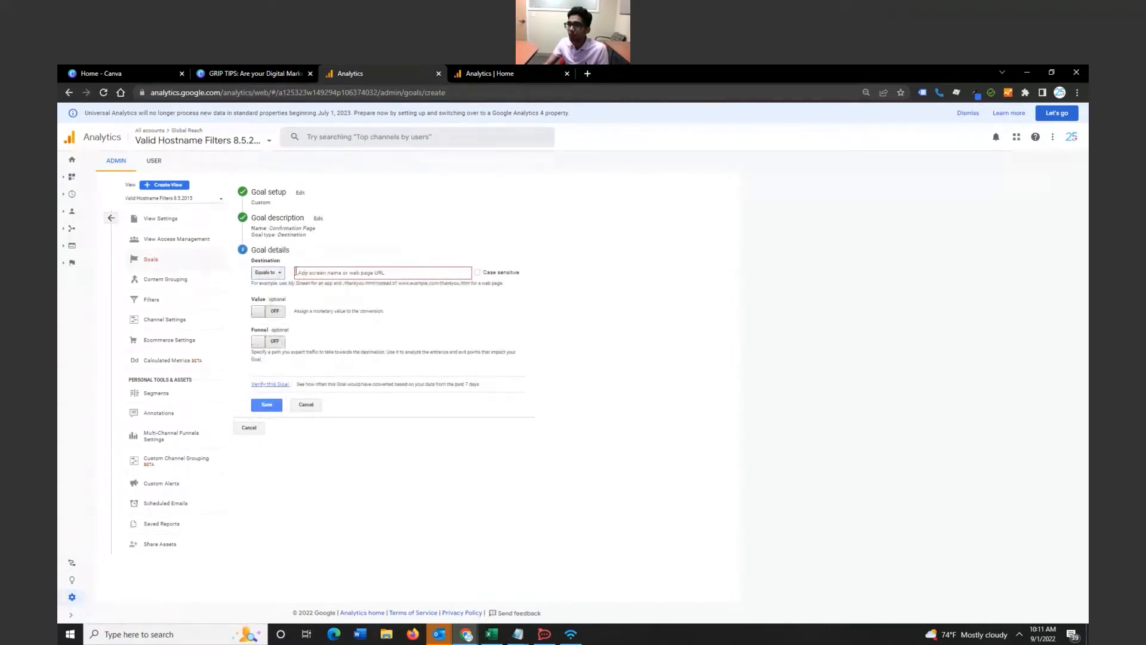
Enter mywebsite.com/confirmation as the goal's destination URL, keeping the Equals to match type
click(358, 273)
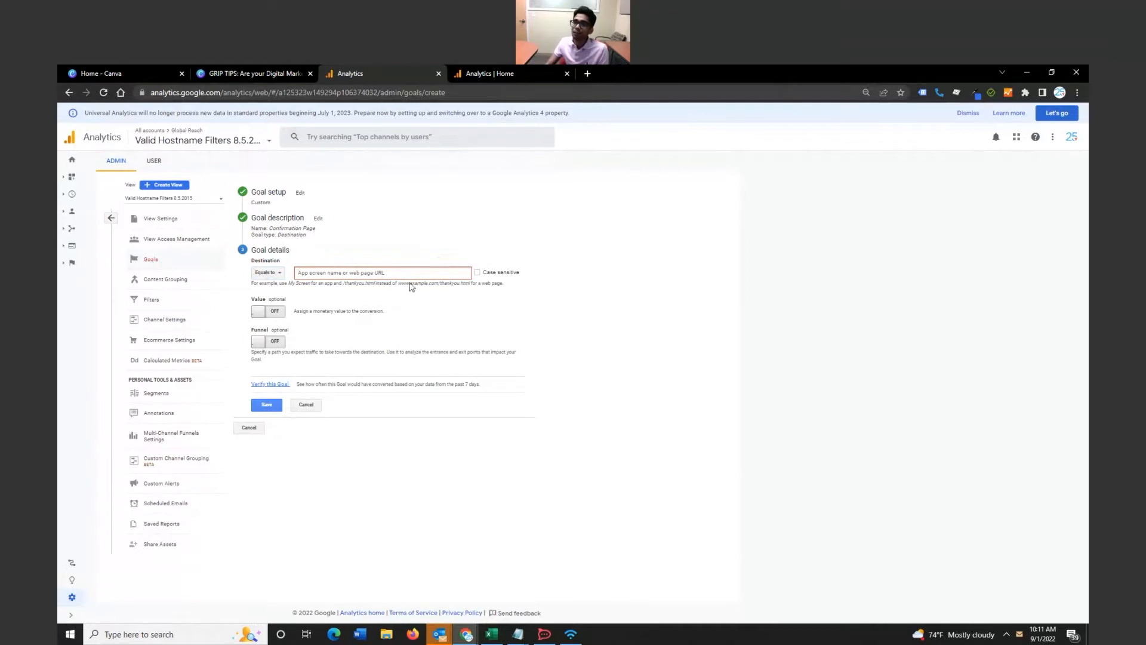
click(266, 273)
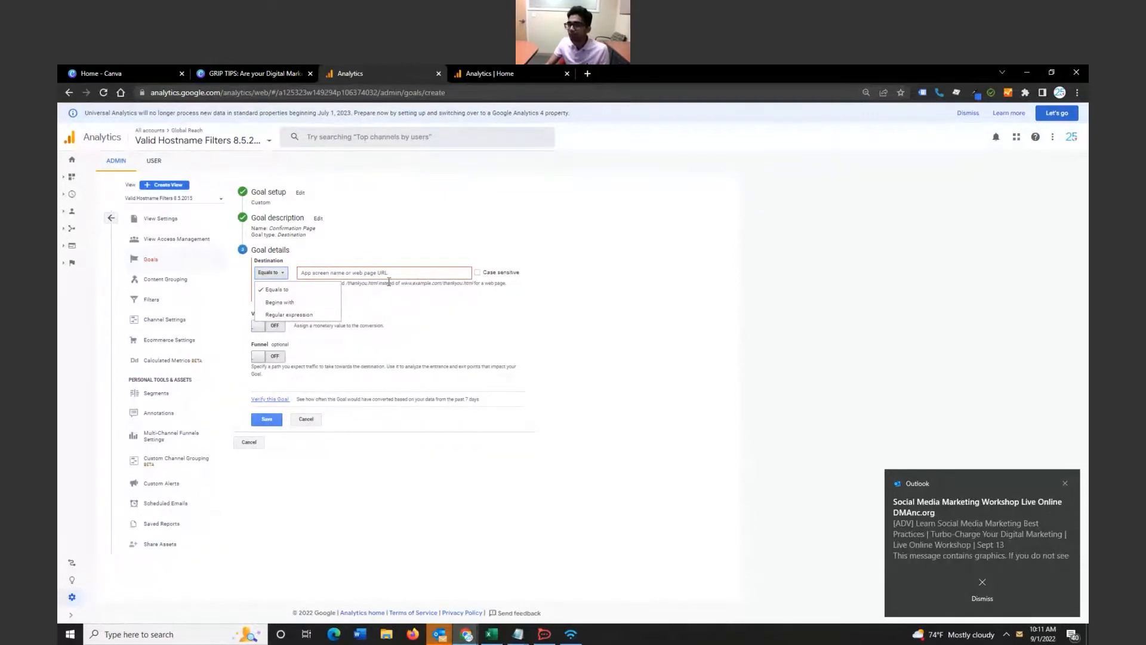
click(366, 270)
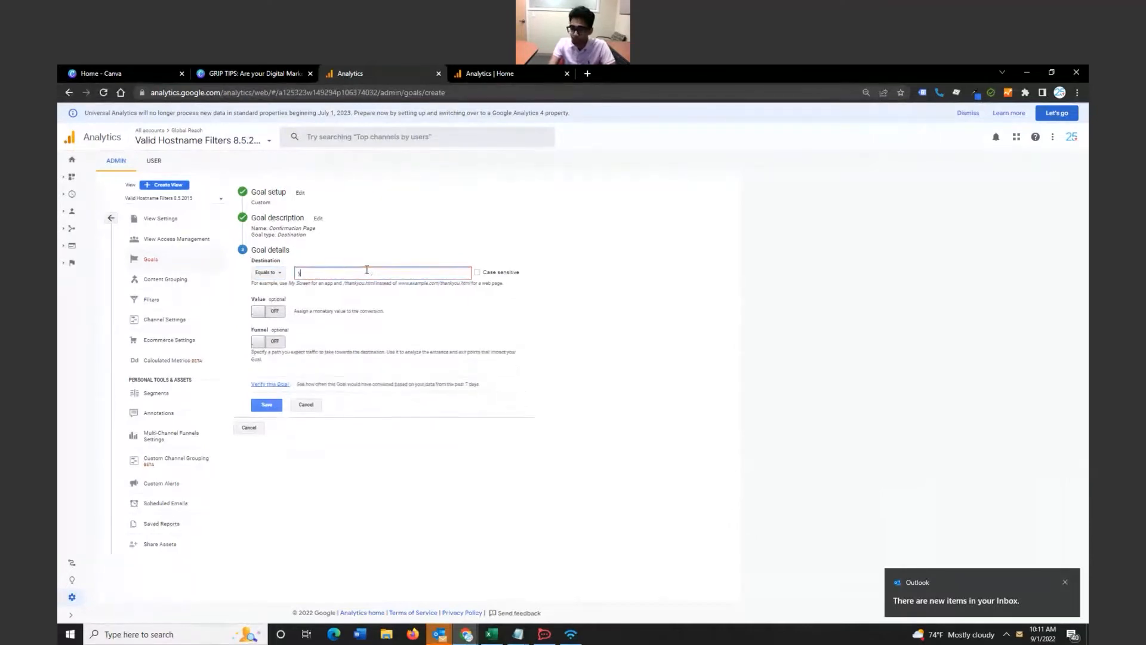
text(myweba)
text(ite.com/confirmation)
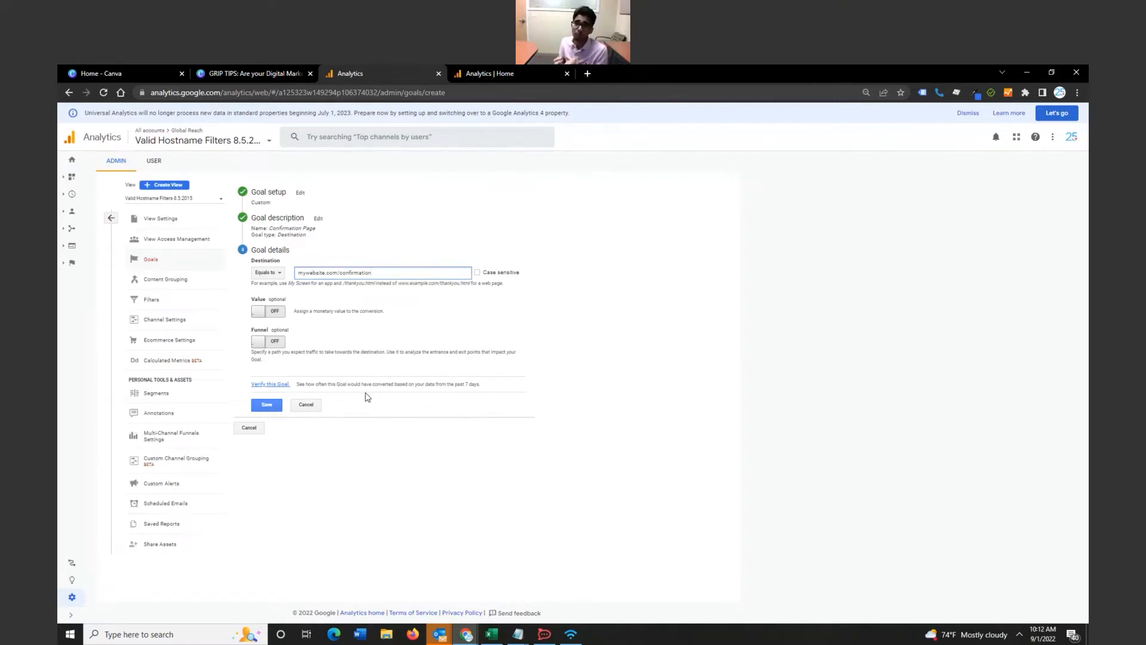
Clear the destination URL and cancel the new goal without saving it
triple_click(399, 274)
key(BackSpace)
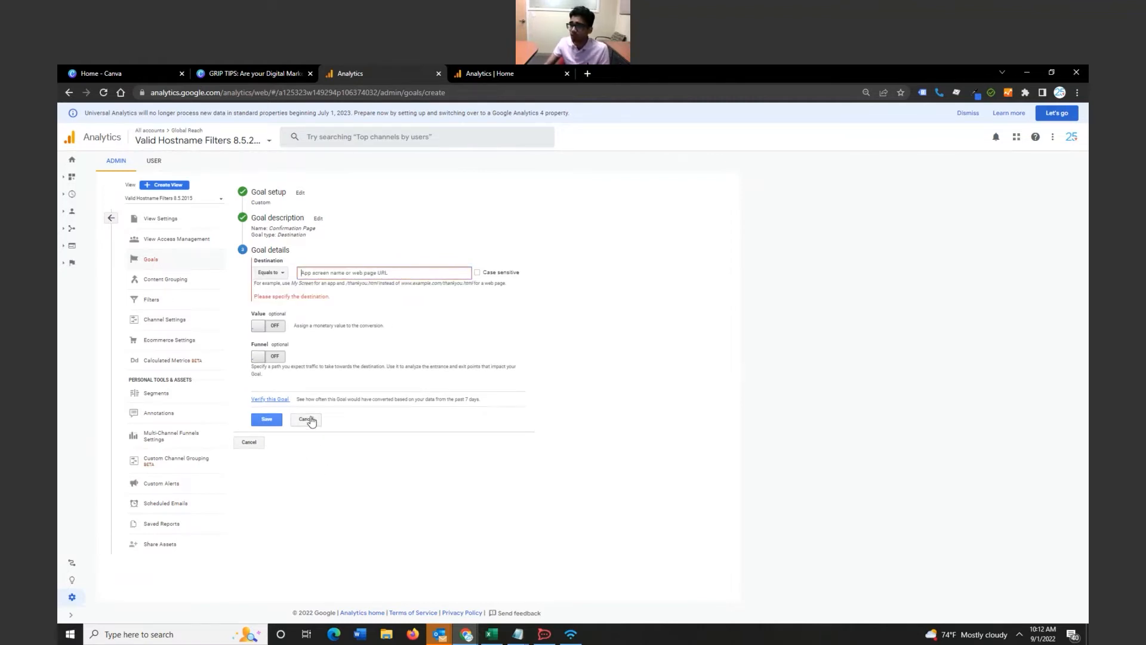
click(305, 419)
click(307, 389)
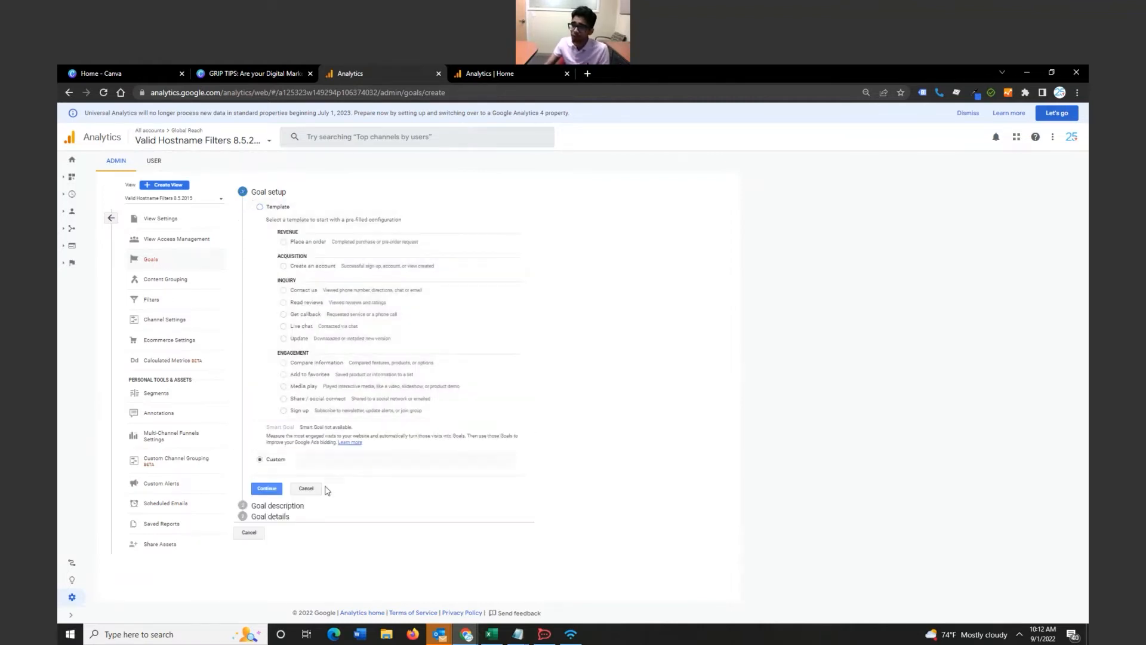
click(249, 532)
click(507, 382)
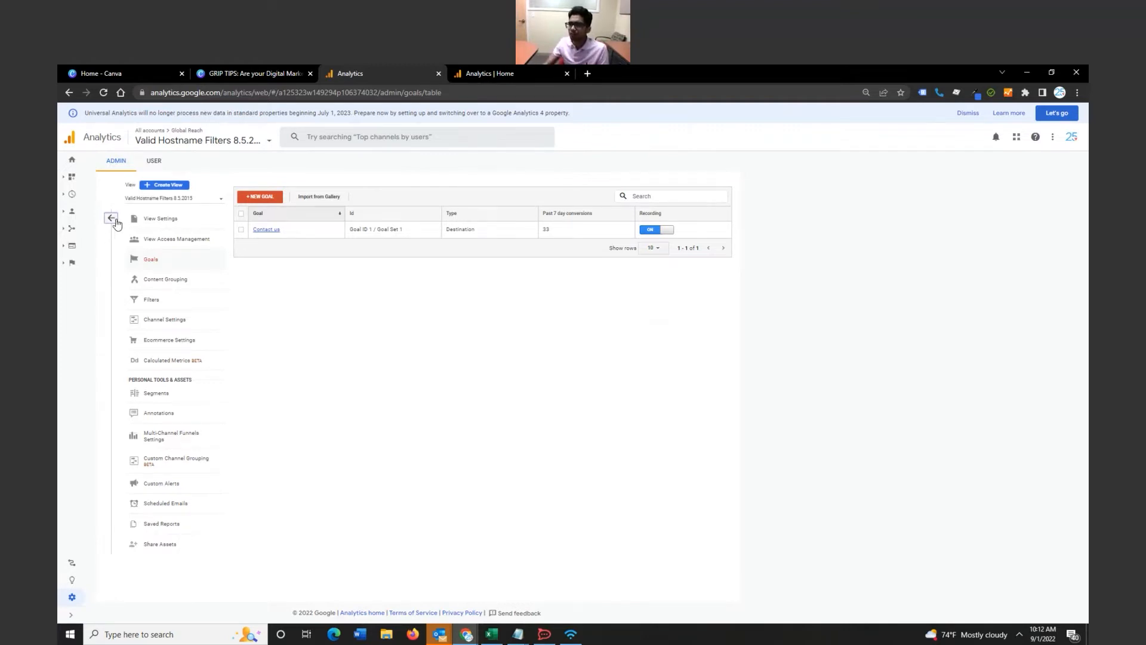
Return to the admin overview and reopen the view's list of goals
click(112, 218)
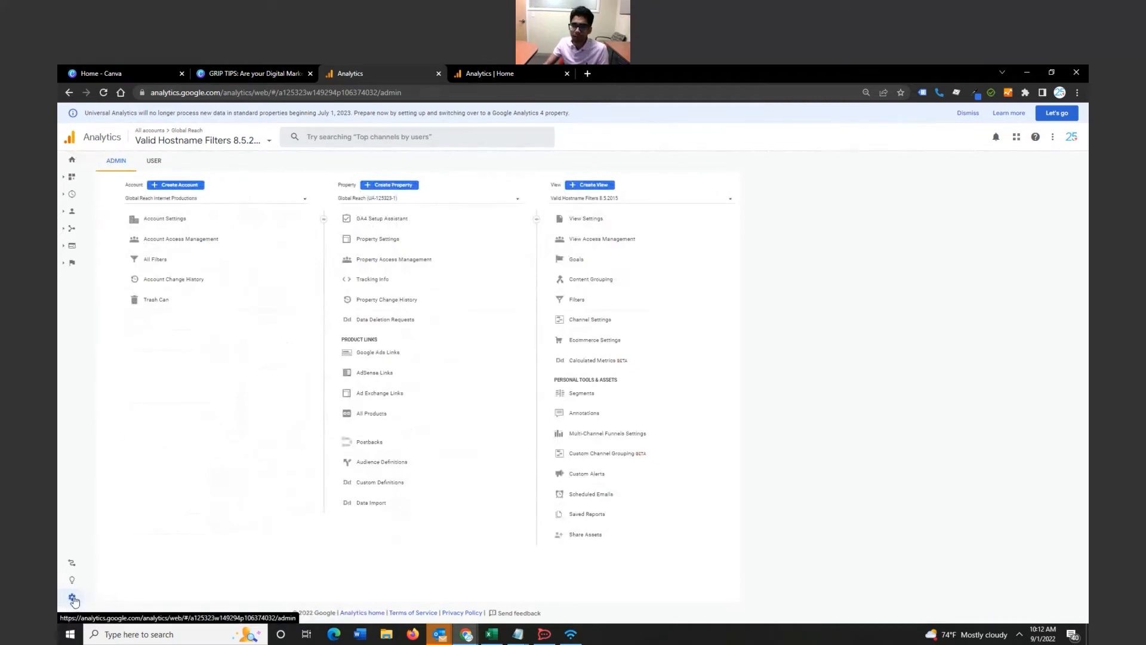
click(602, 265)
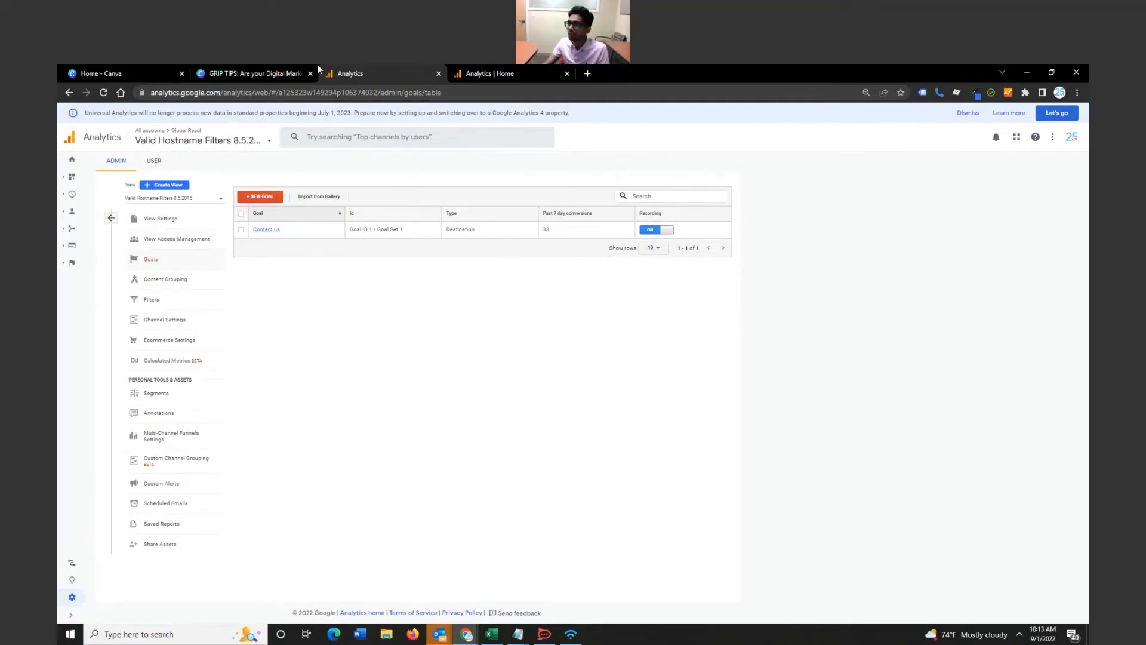
Switch to the GRIP TIPS design in Canva and present it using the Standard type
click(278, 72)
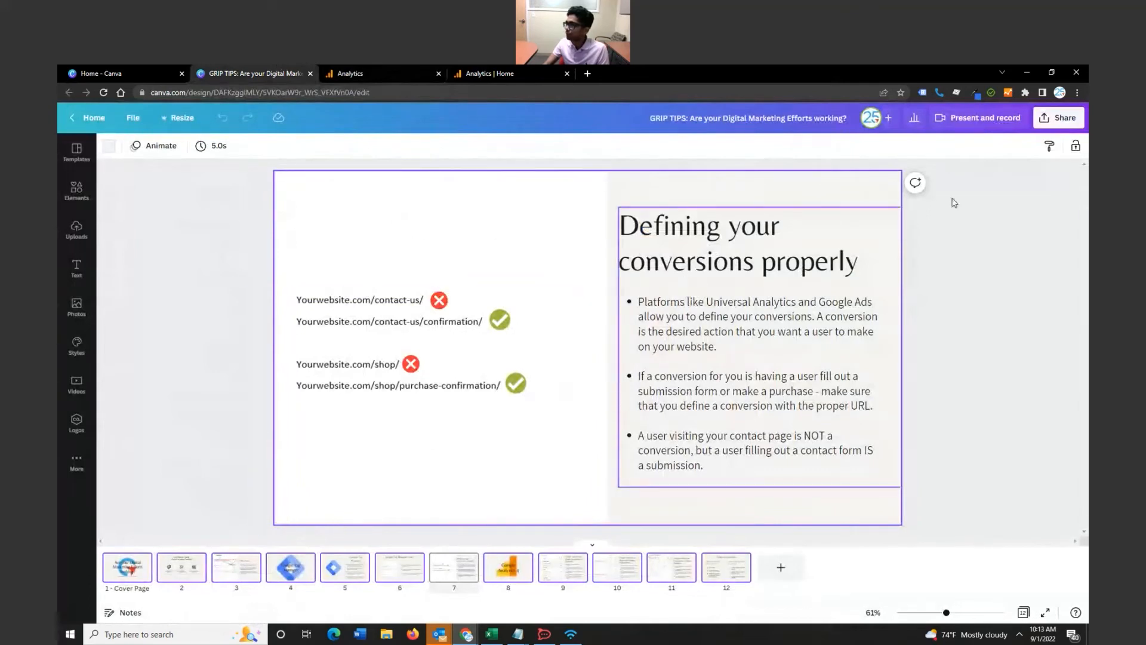
click(950, 122)
click(875, 149)
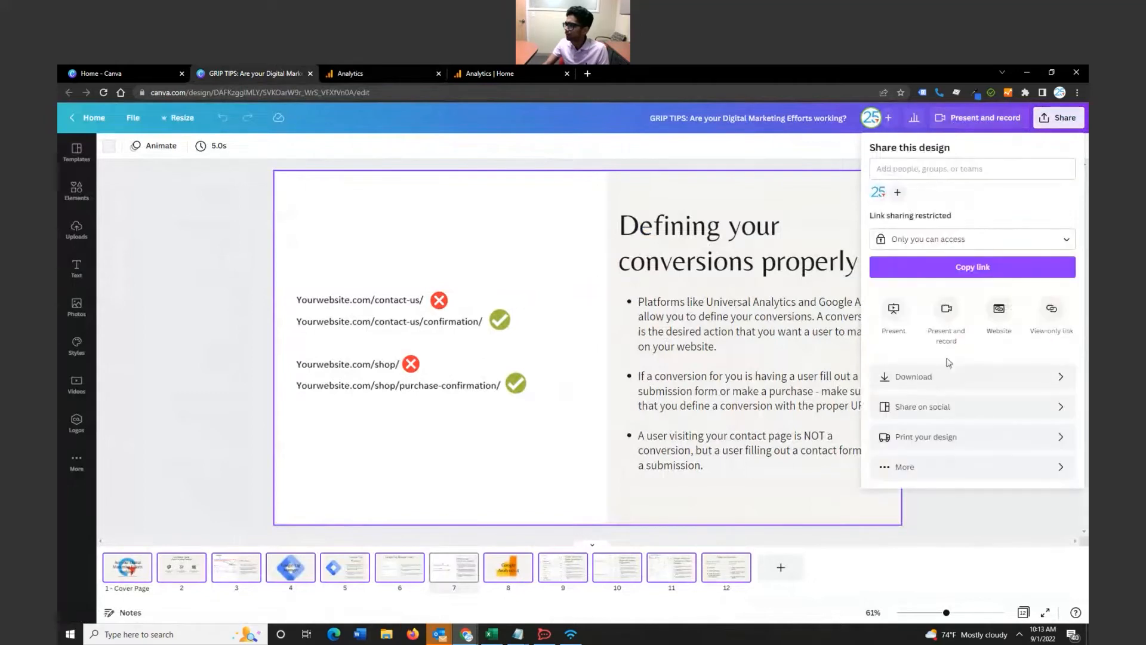
click(898, 313)
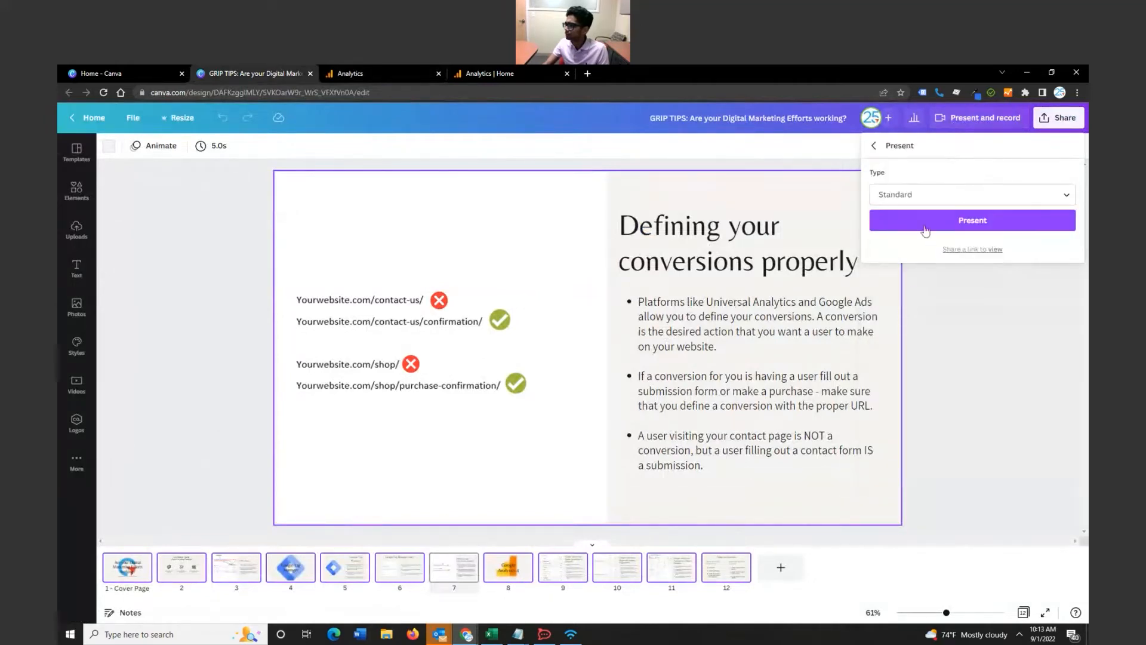
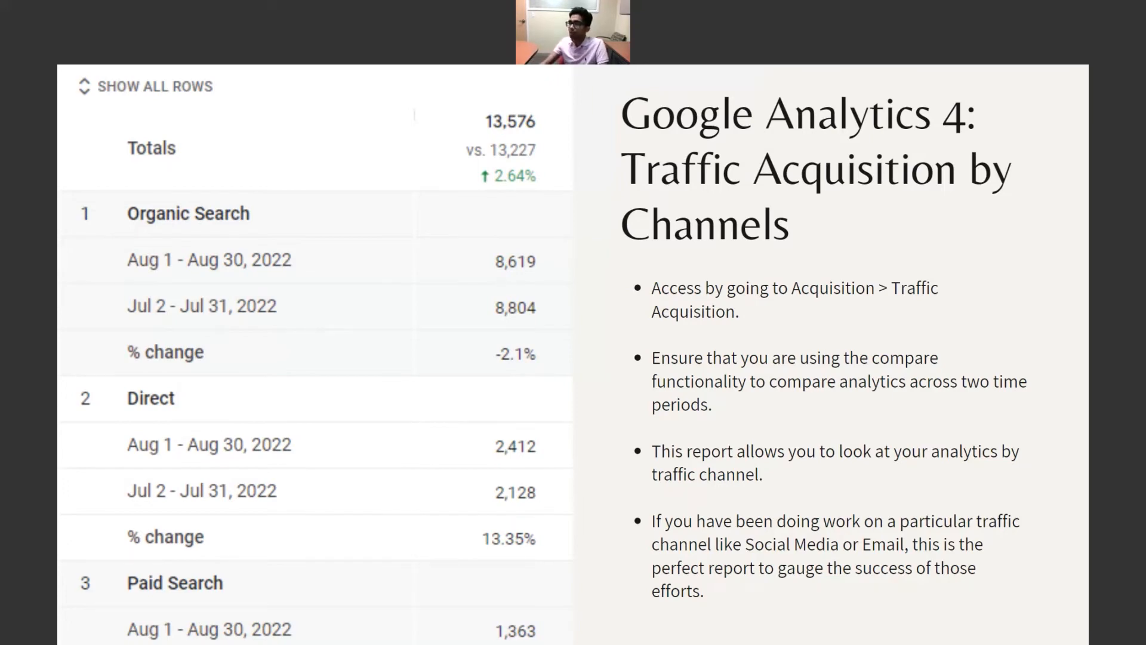
Exit the presentation and switch to the Google Analytics 4 property for Global Reach
key(Escape)
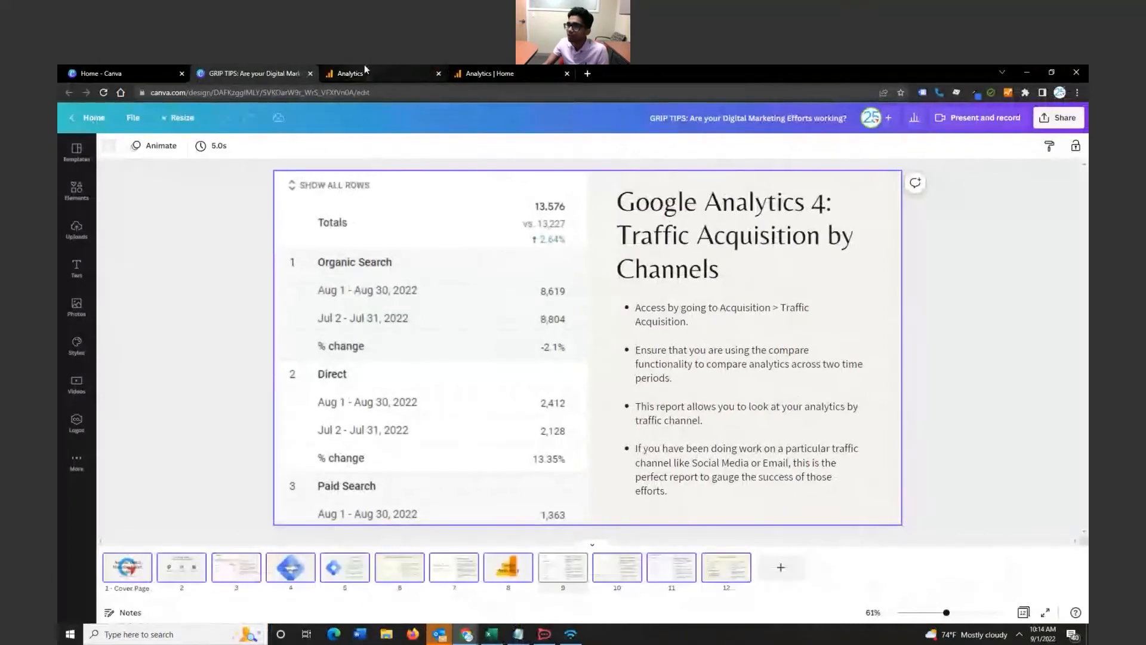
click(365, 71)
click(477, 71)
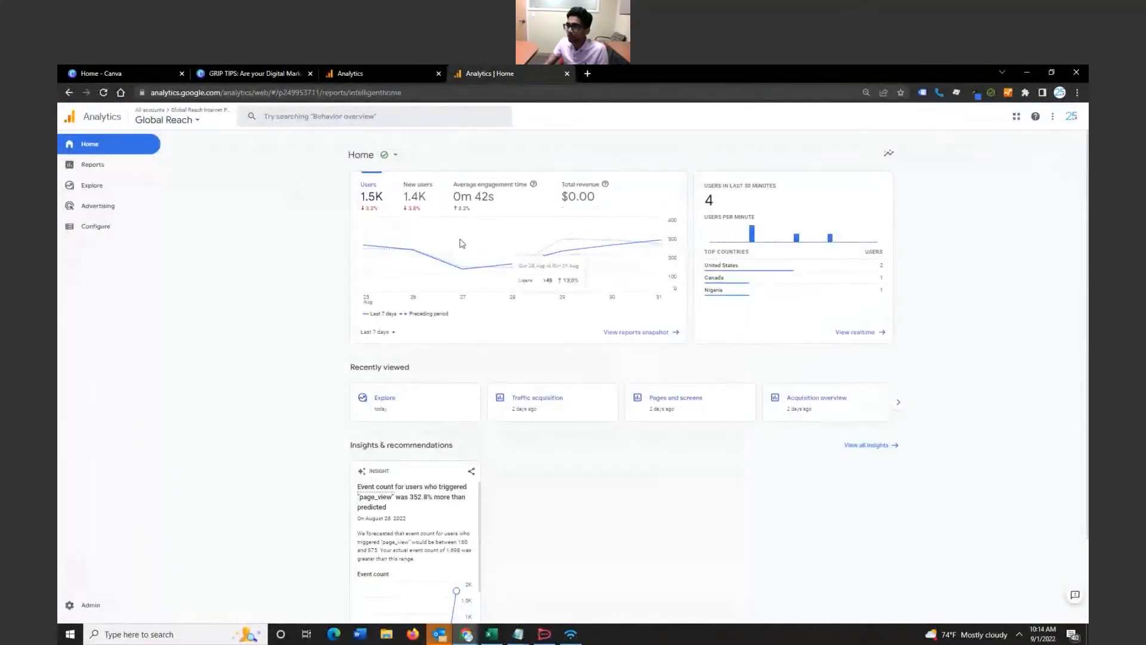
Open the Traffic acquisition report in the Acquisition reports and review its table of default channel groupings
mouse_move(368, 285)
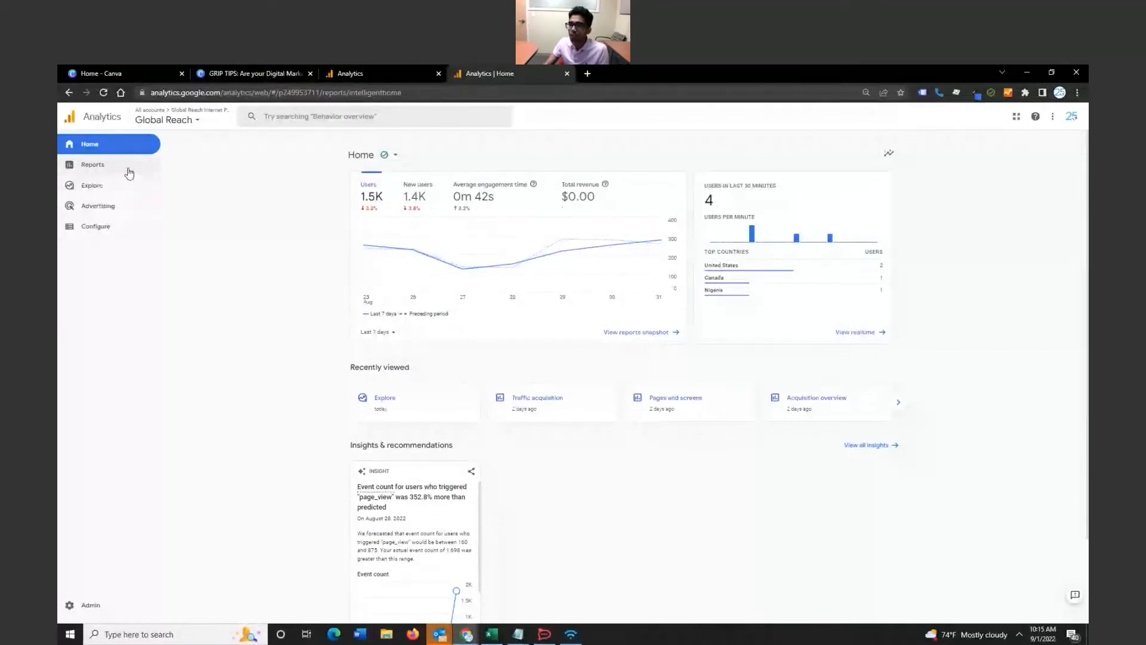
click(129, 171)
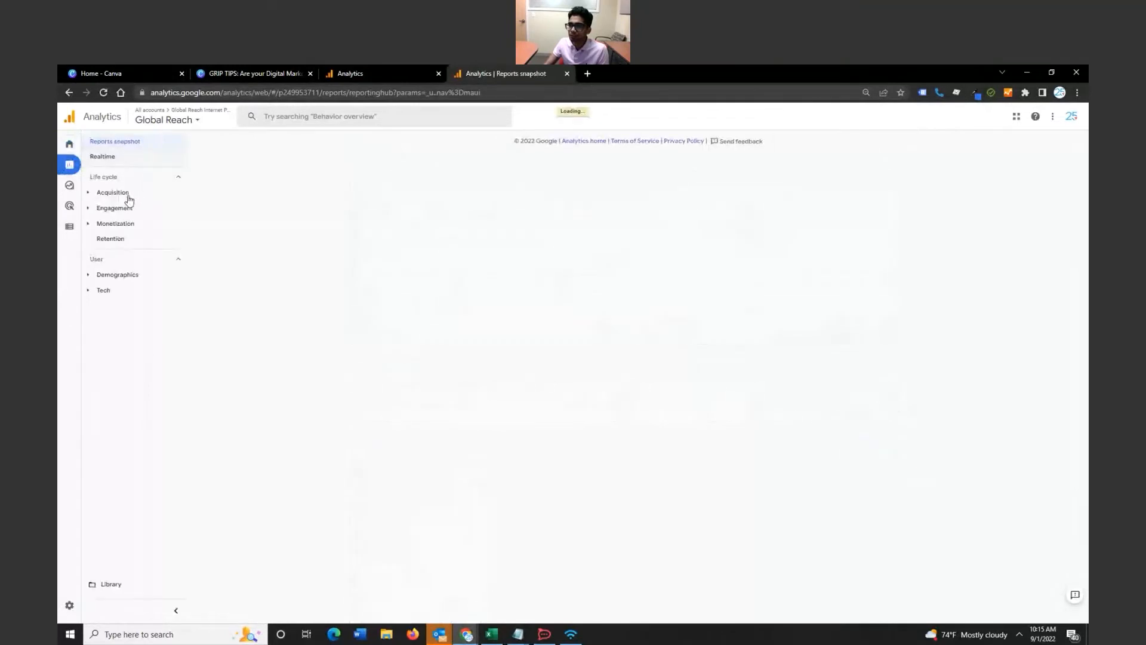
click(125, 197)
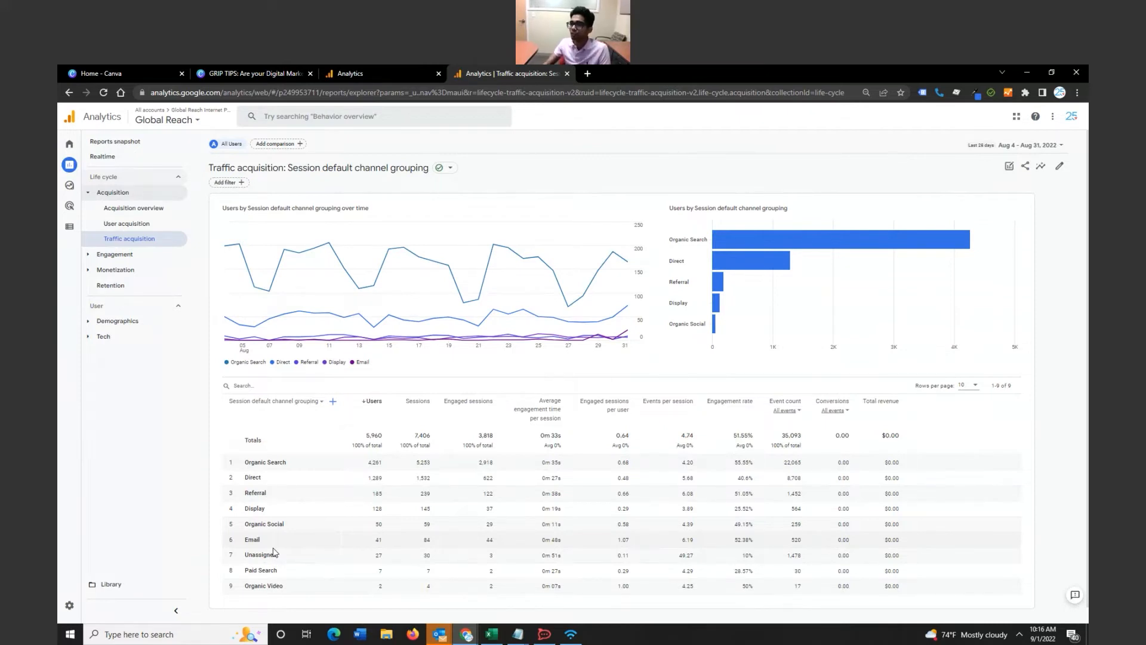
scroll(322, 478, down, 1)
scroll(323, 478, down, 1)
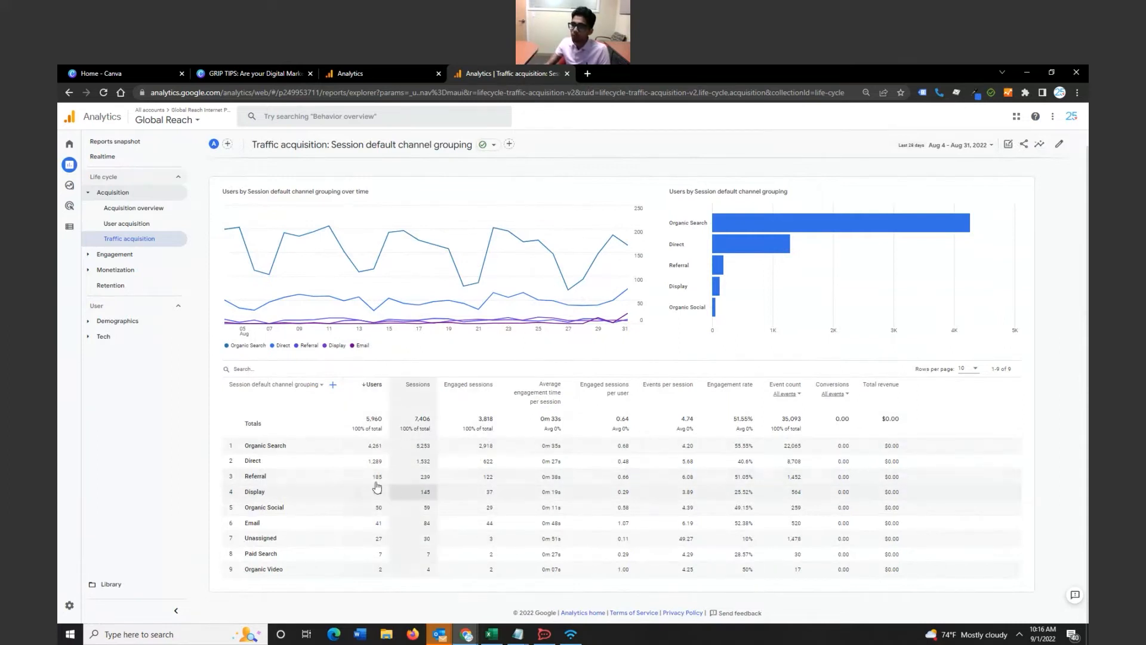
scroll(595, 481, up, 2)
scroll(596, 482, down, 1)
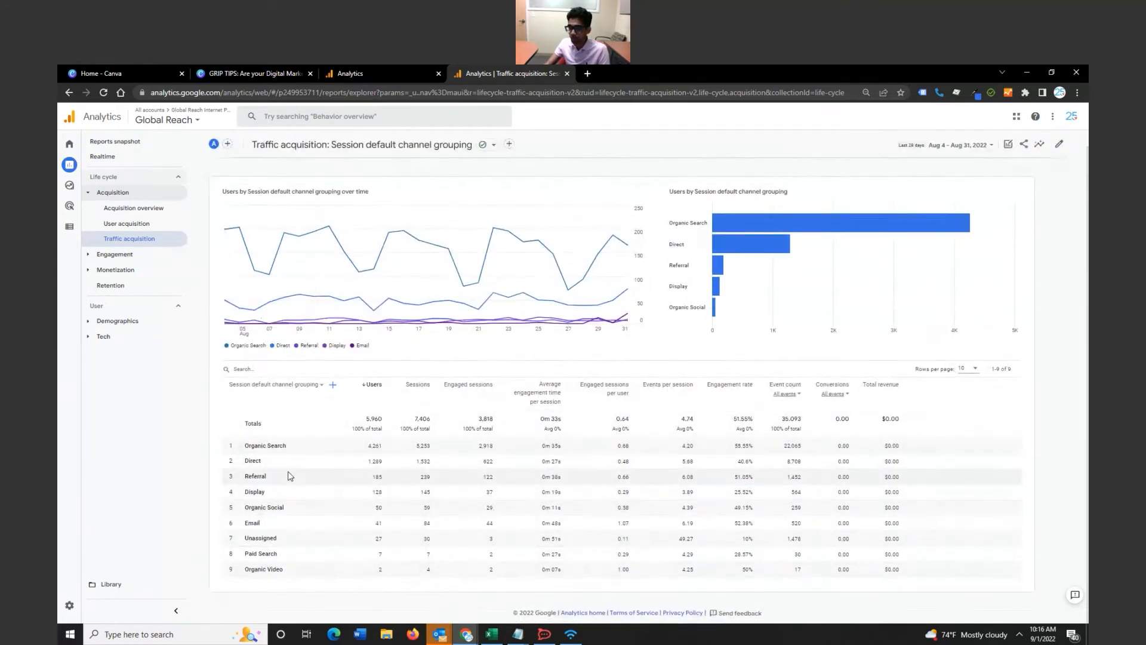
Set the report's date range to Last 30 days and compare it with the Preceding period, not matching the day of week
click(962, 152)
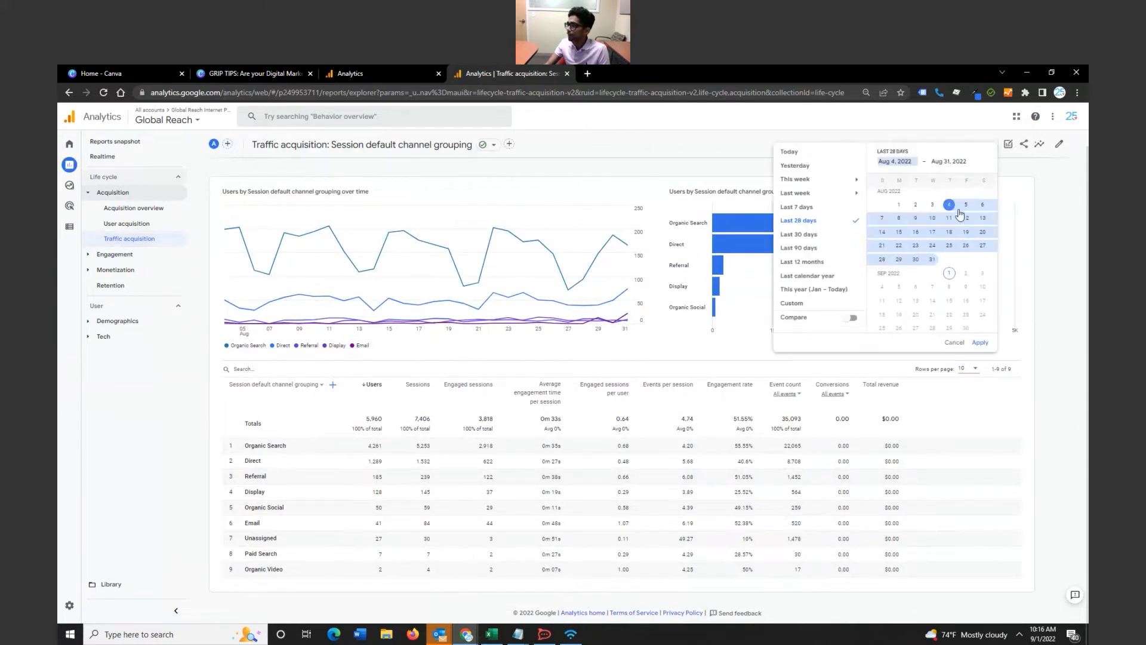
click(806, 237)
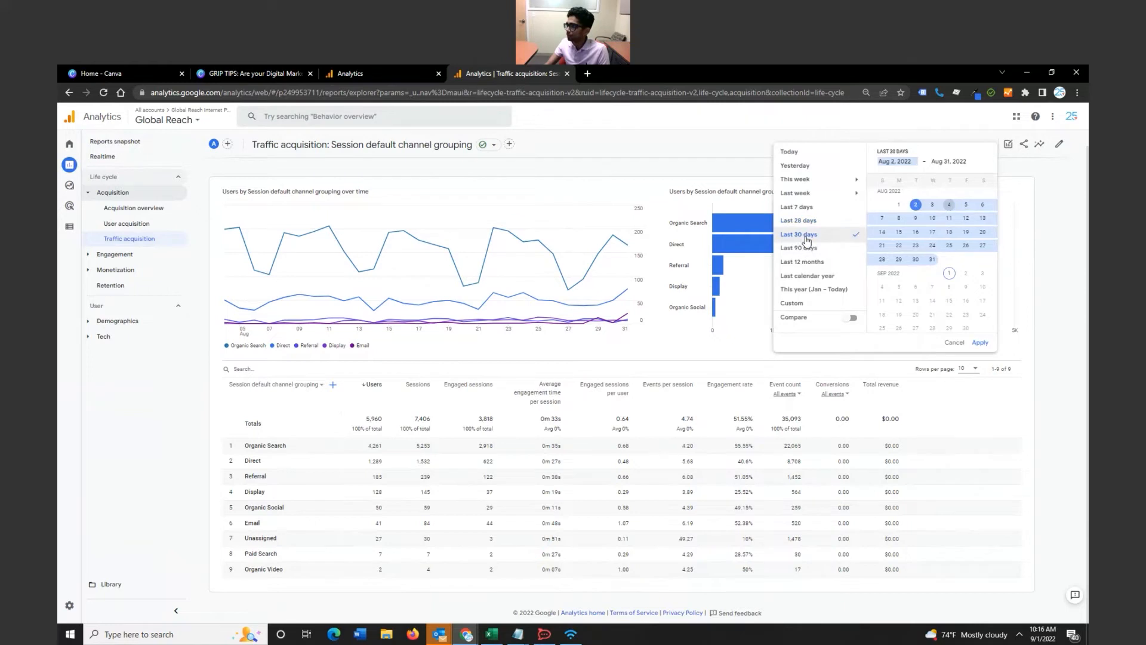
click(849, 318)
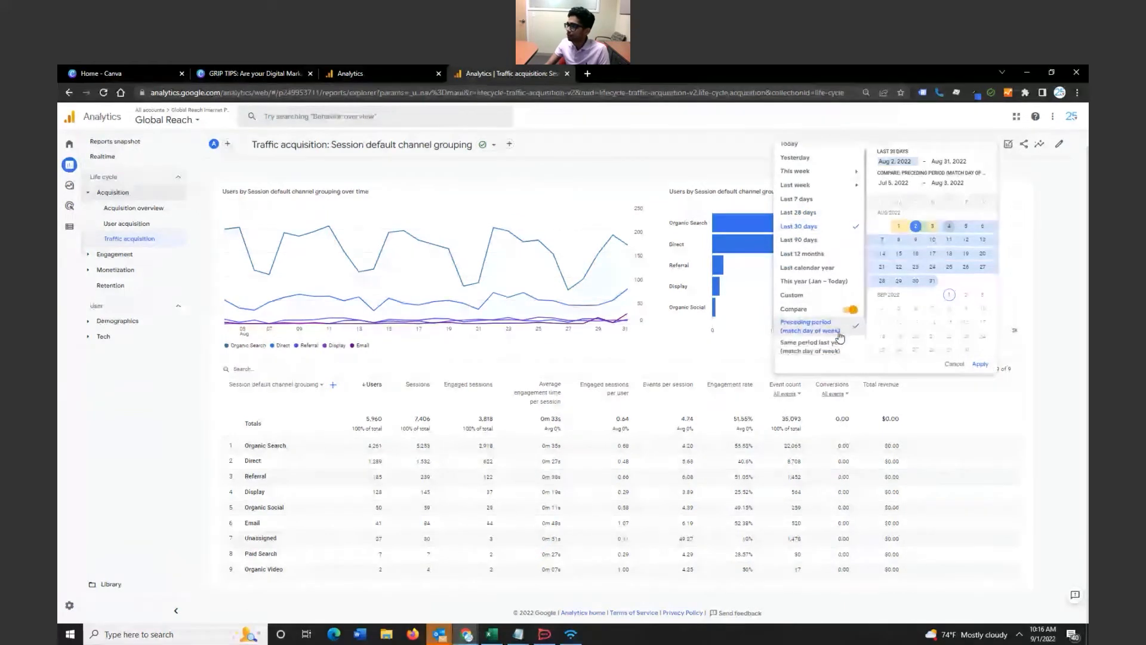
scroll(835, 338, down, 1)
click(829, 320)
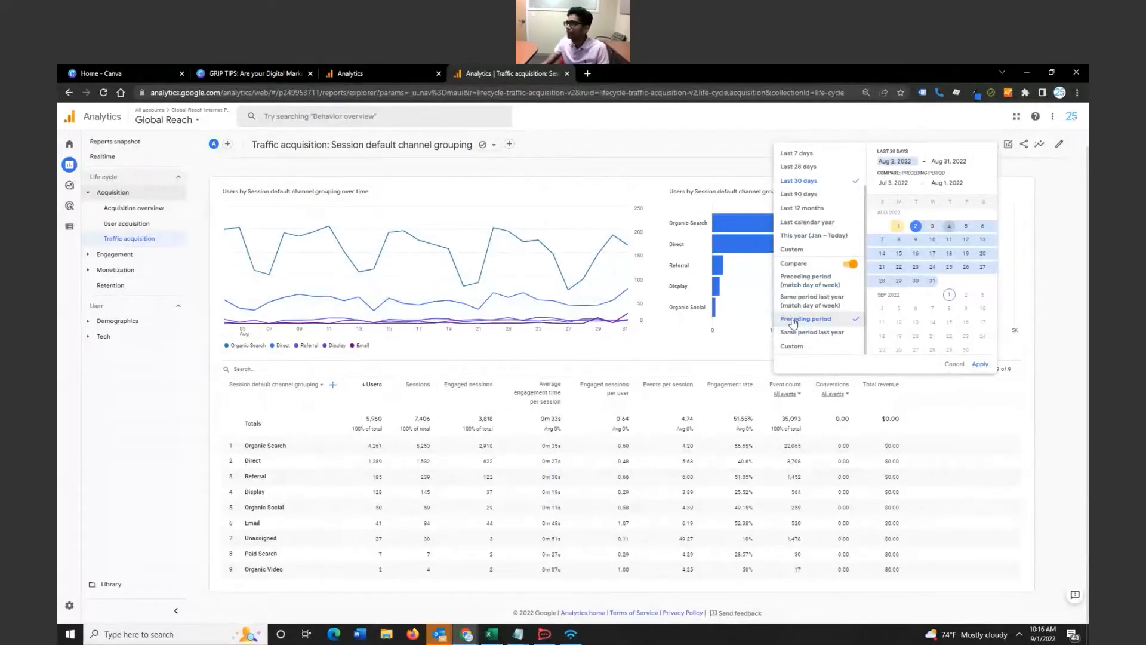
click(981, 366)
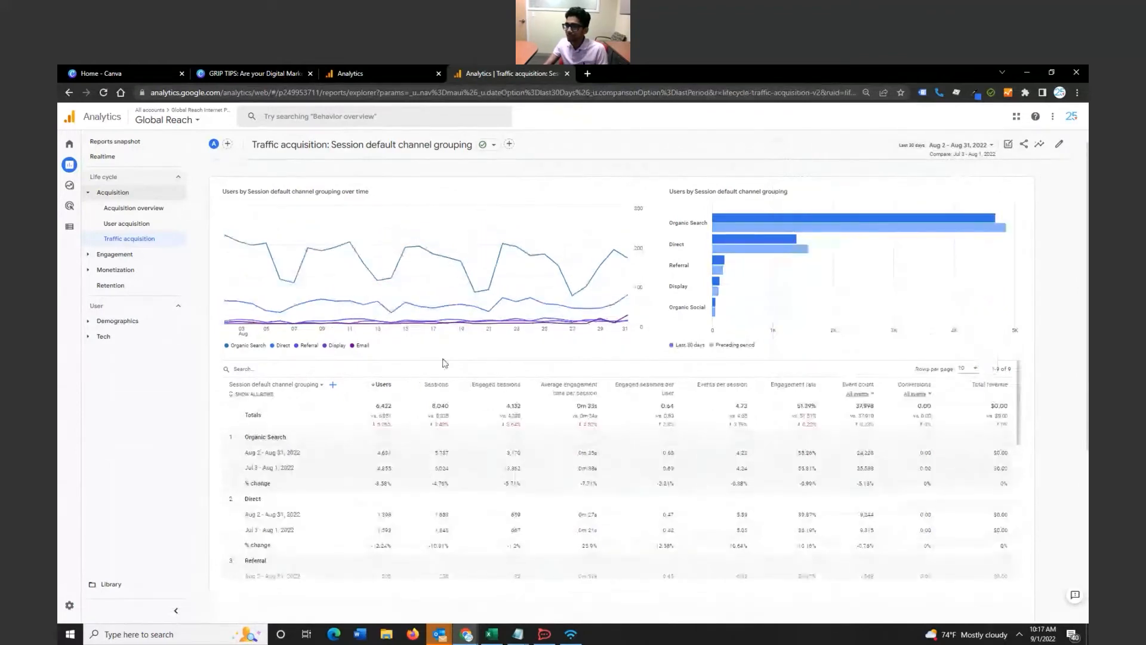
Review the channel comparison table from Organic Search through Direct, Referral, Display, Organic Social and Email
scroll(443, 361, down, 1)
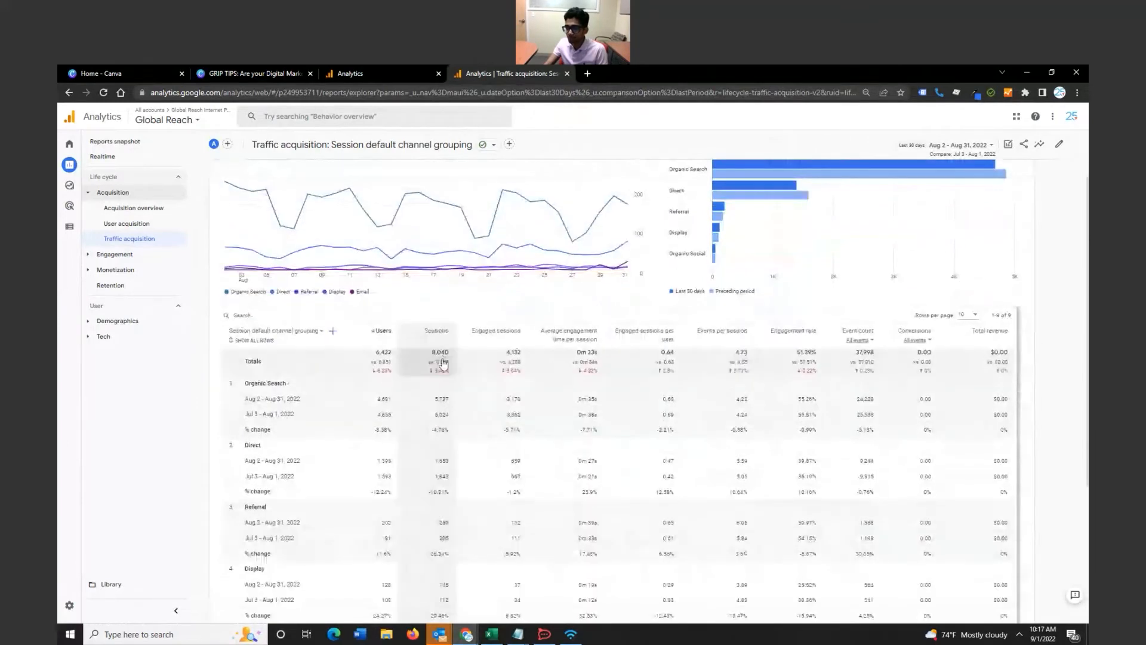
scroll(442, 362, down, 1)
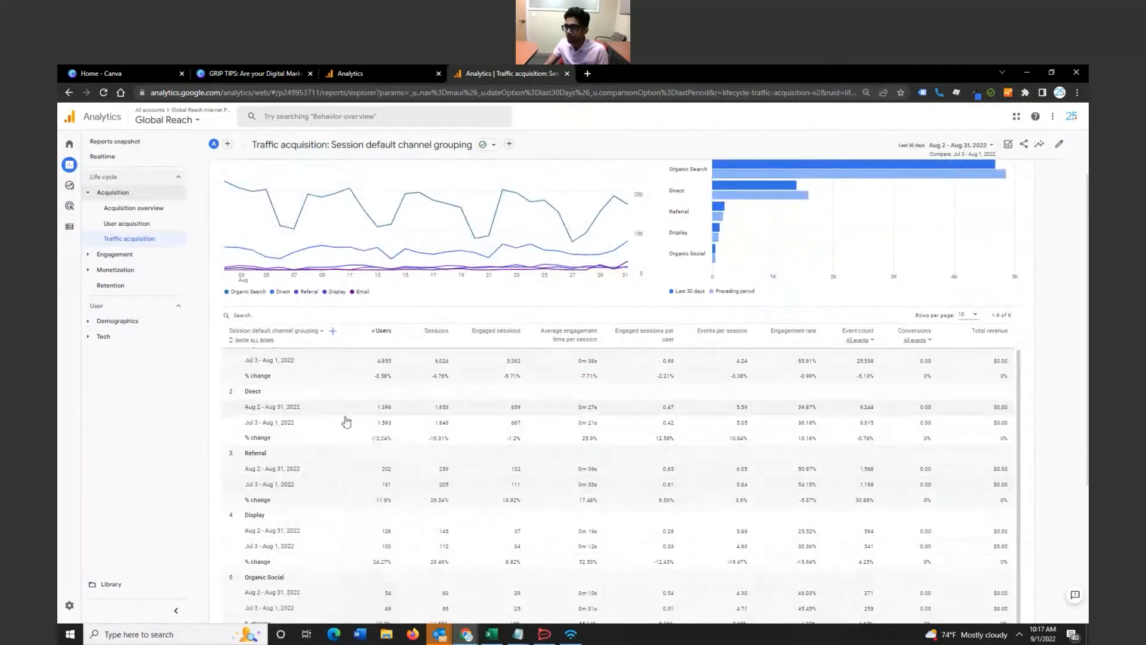
scroll(358, 418, down, 1)
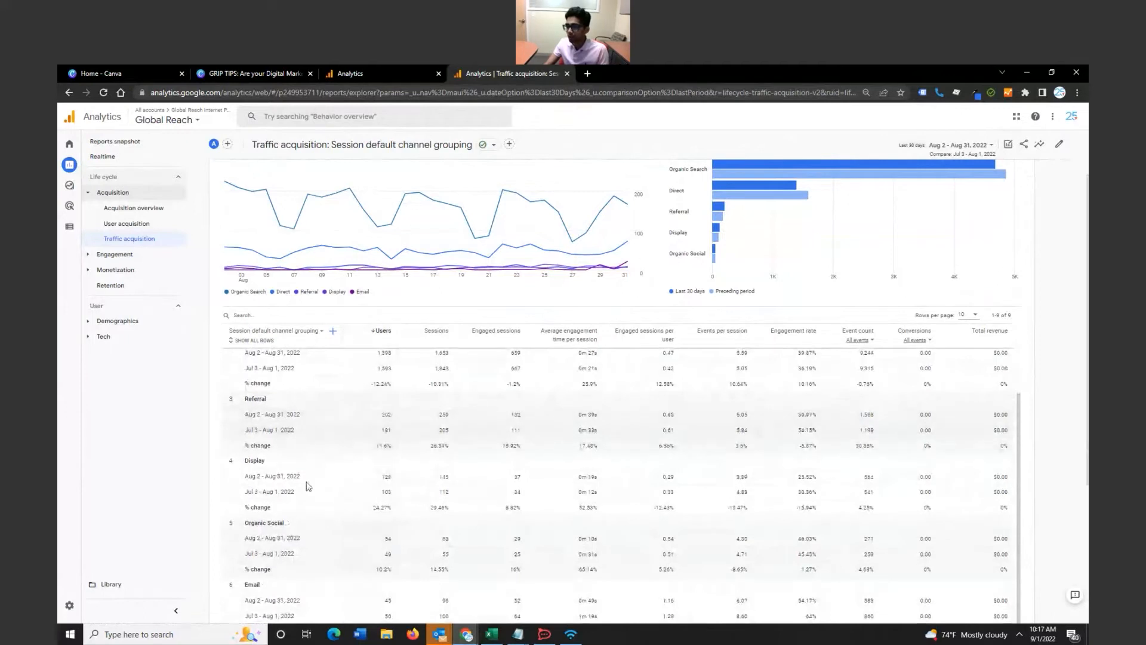
scroll(305, 502, down, 1)
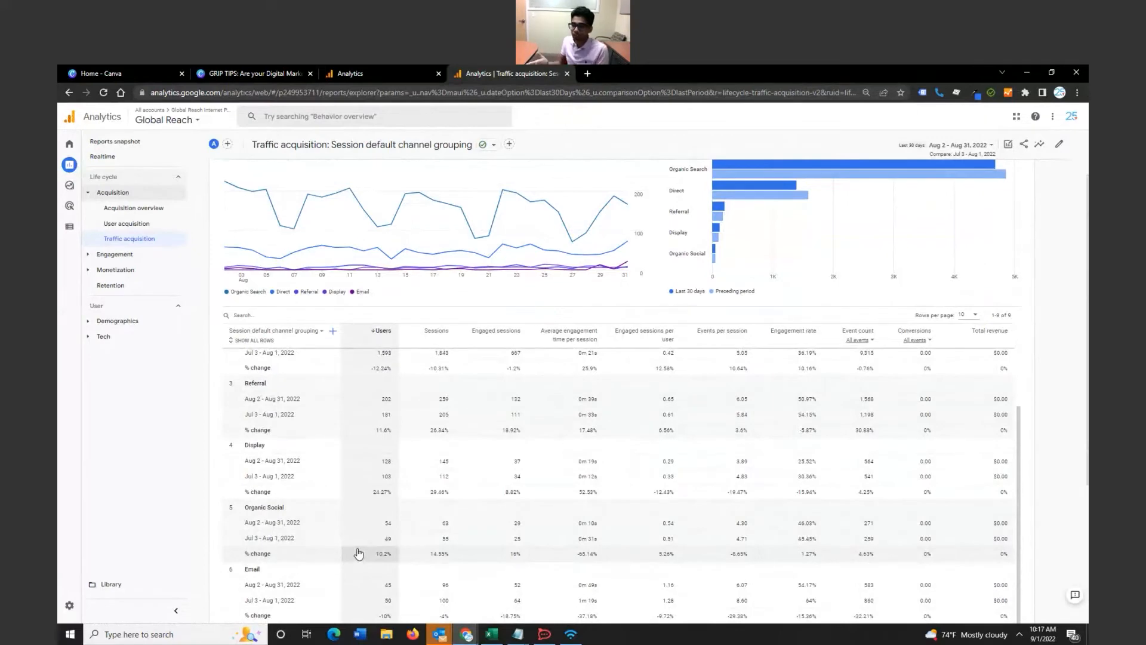
scroll(370, 561, down, 1)
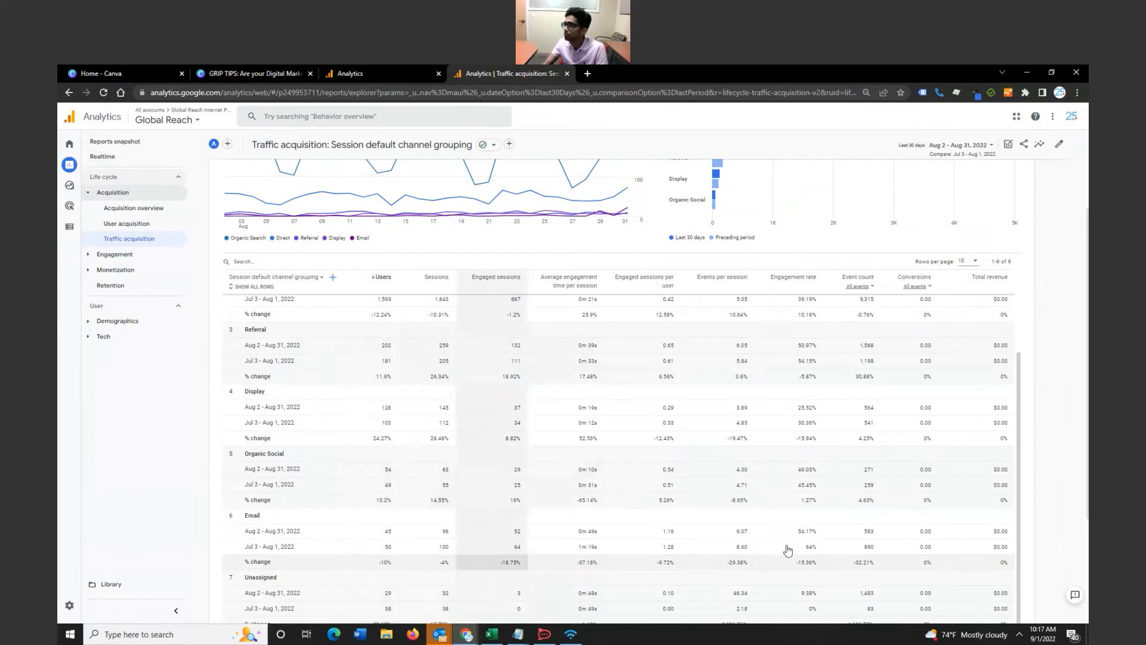
Set the Traffic acquisition report's comparison to Same period last year and apply it
click(987, 149)
scroll(823, 329, down, 2)
scroll(834, 310, up, 2)
scroll(835, 299, down, 2)
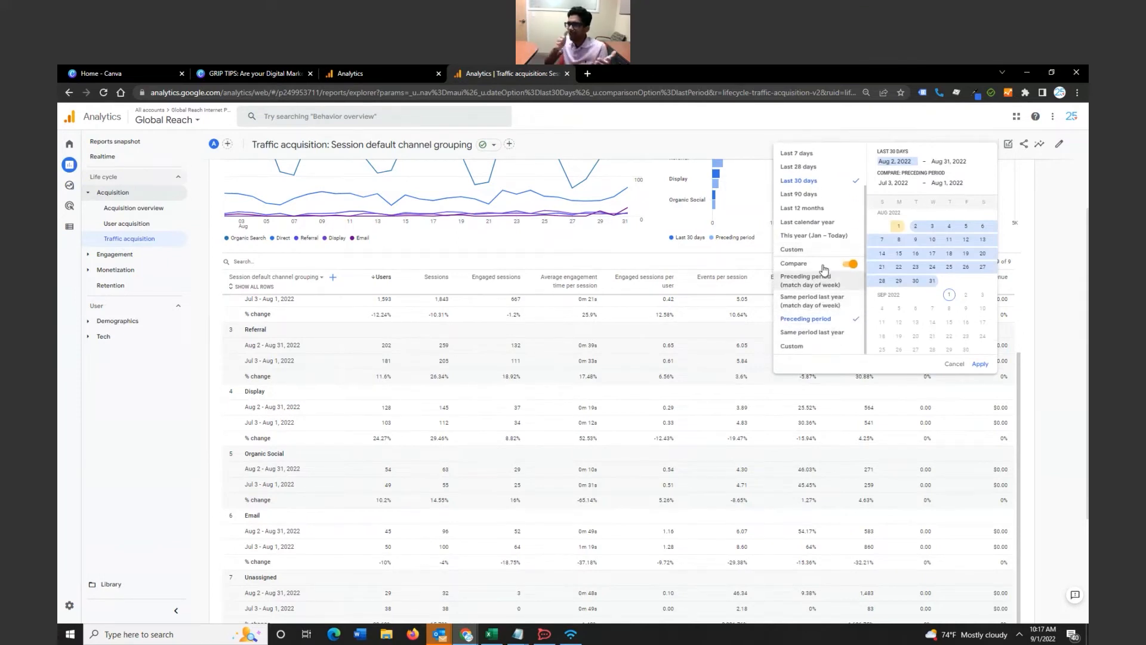
click(797, 332)
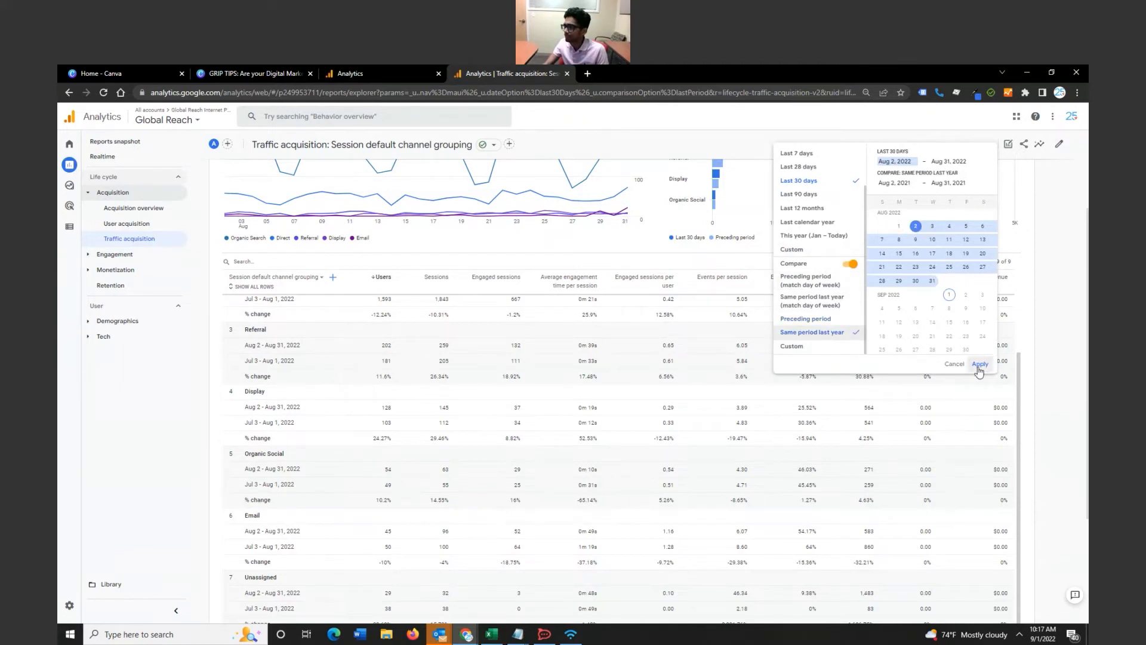
click(979, 365)
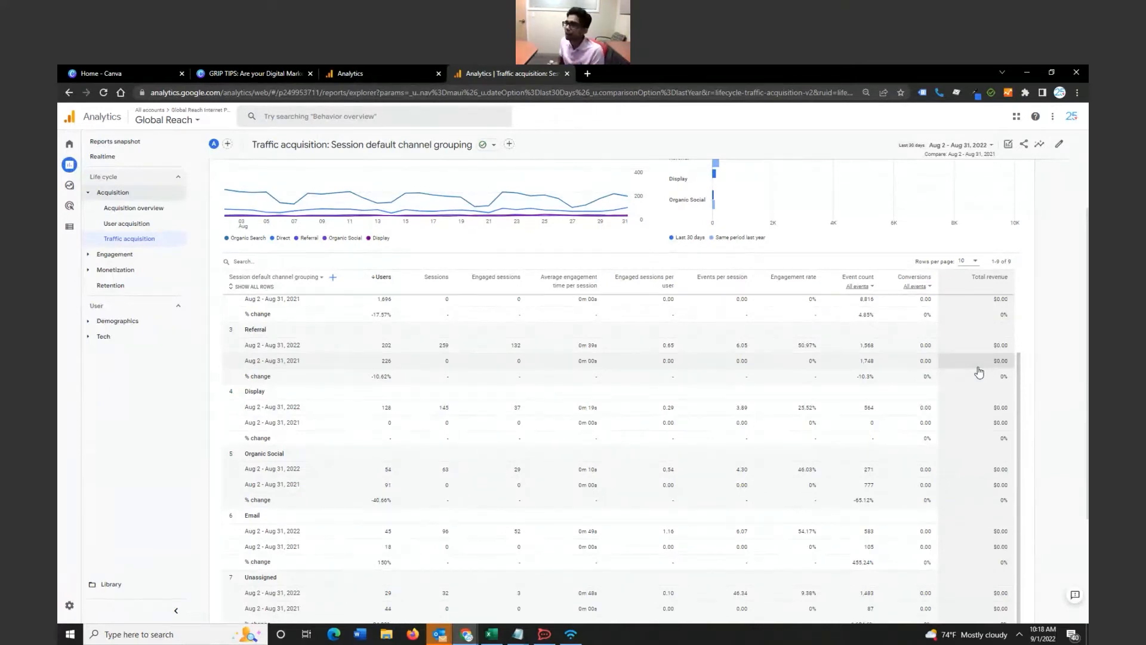
Reopen the report's date range settings and look over the available presets and comparison options
click(975, 146)
scroll(836, 325, down, 2)
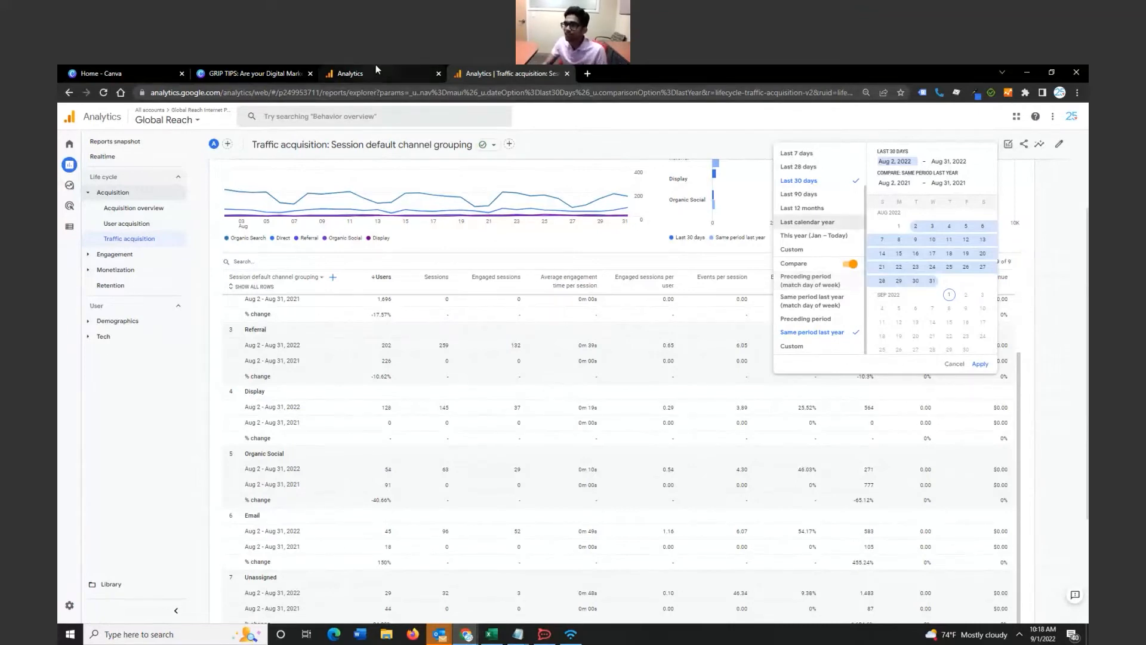
Switch to the Universal Analytics property and open the All Pages report in Behavior's Site Content
click(275, 69)
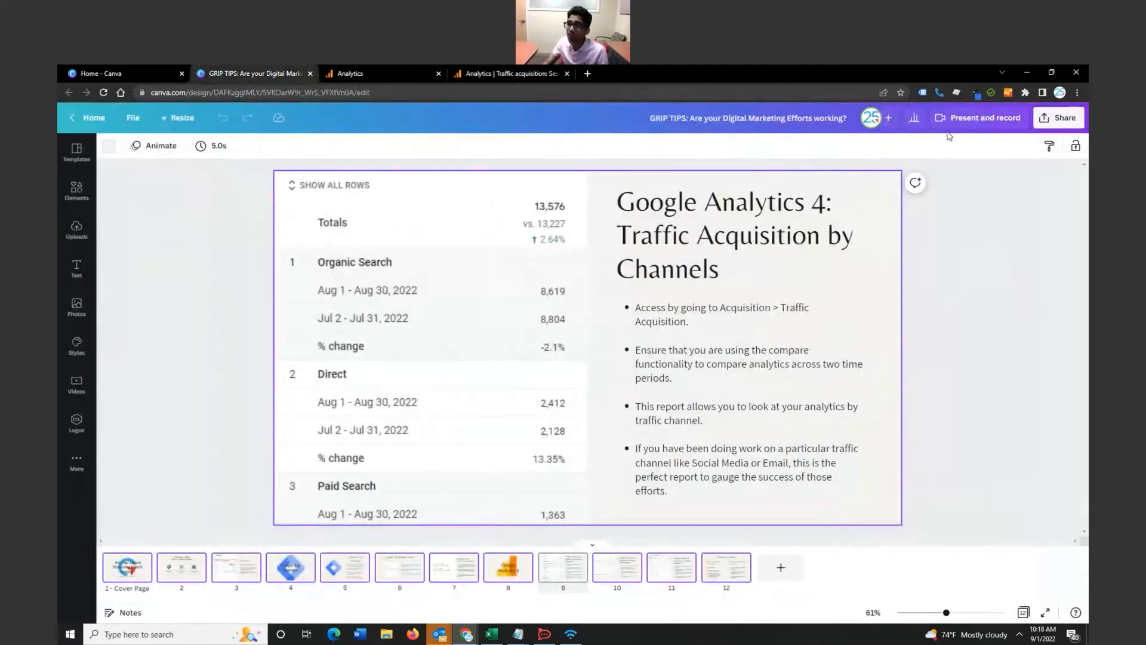
click(386, 71)
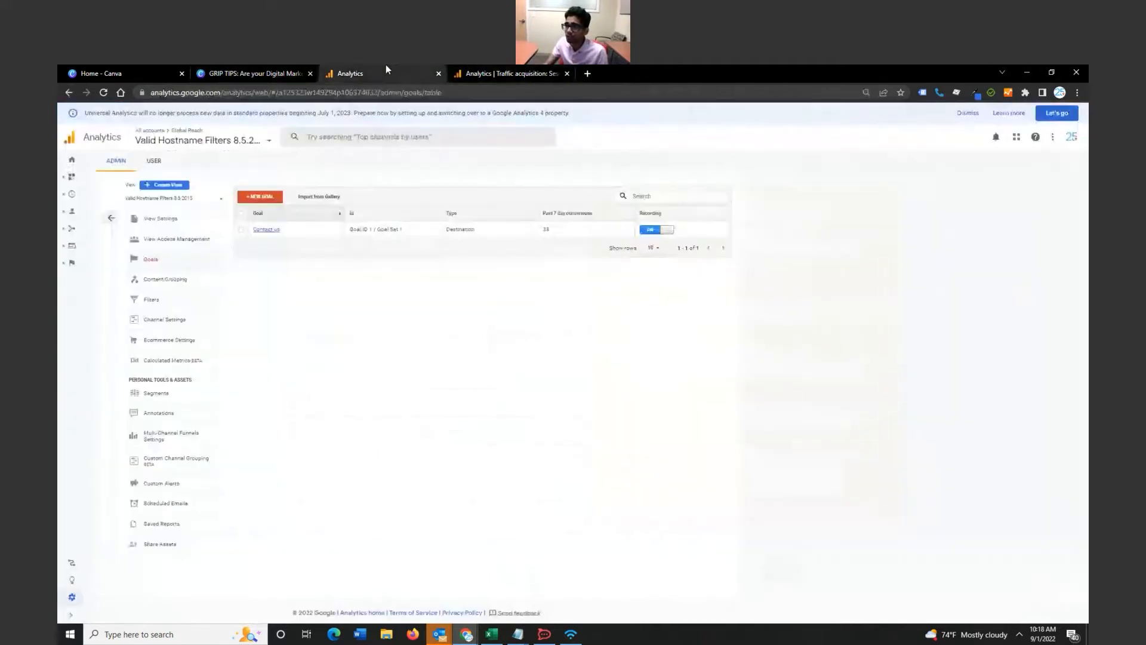
click(111, 219)
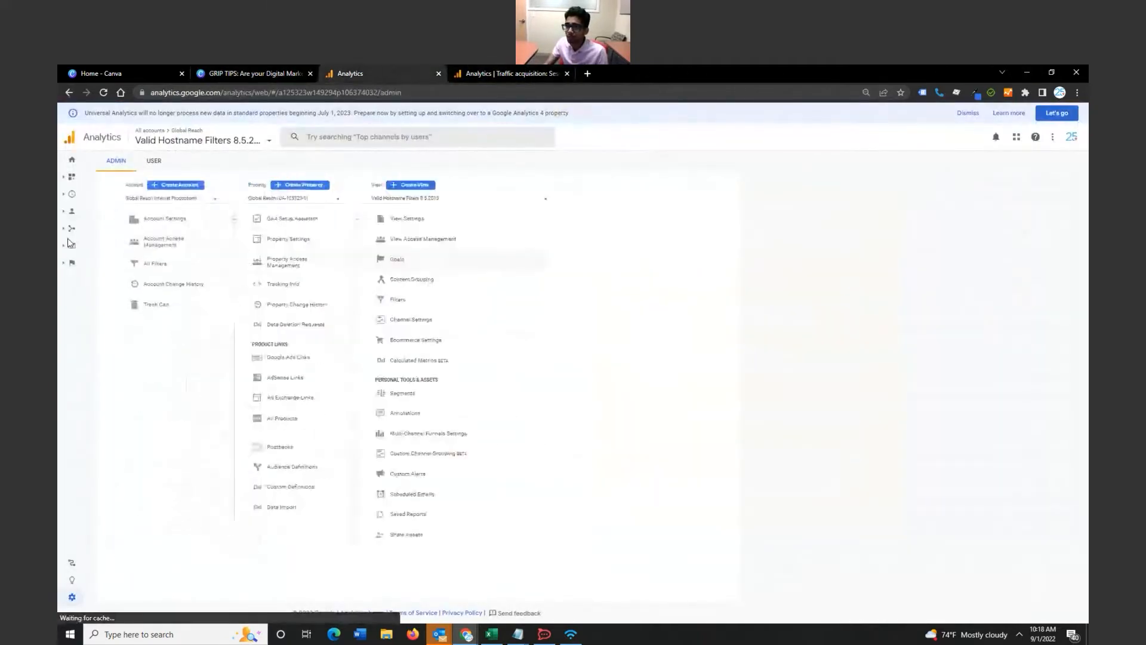
click(68, 169)
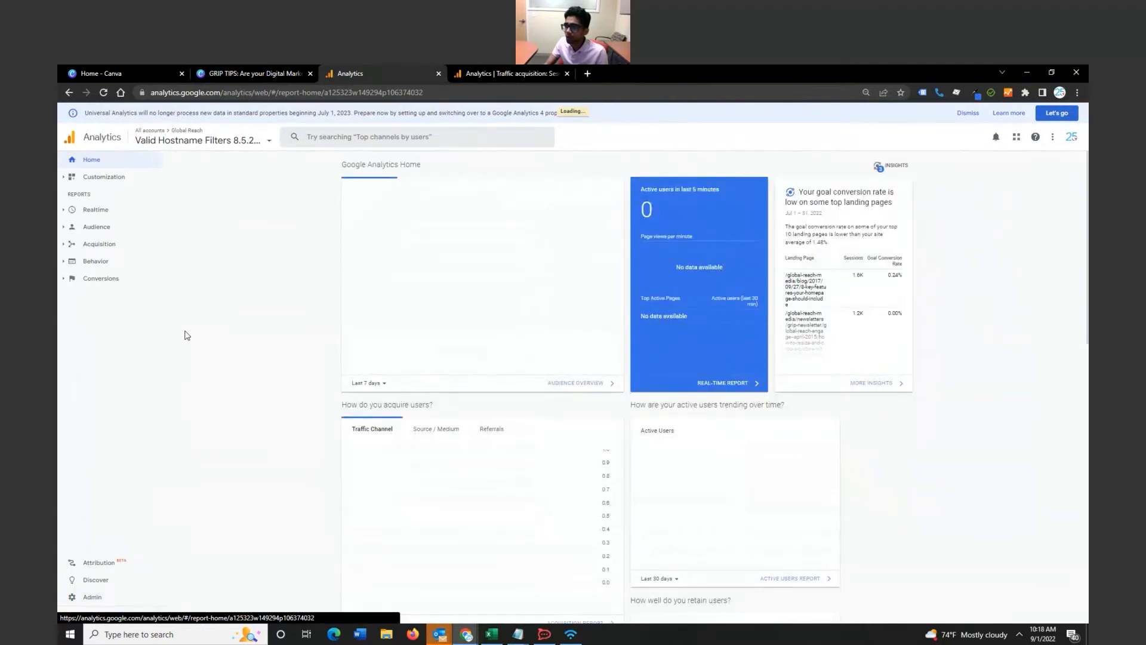
click(104, 262)
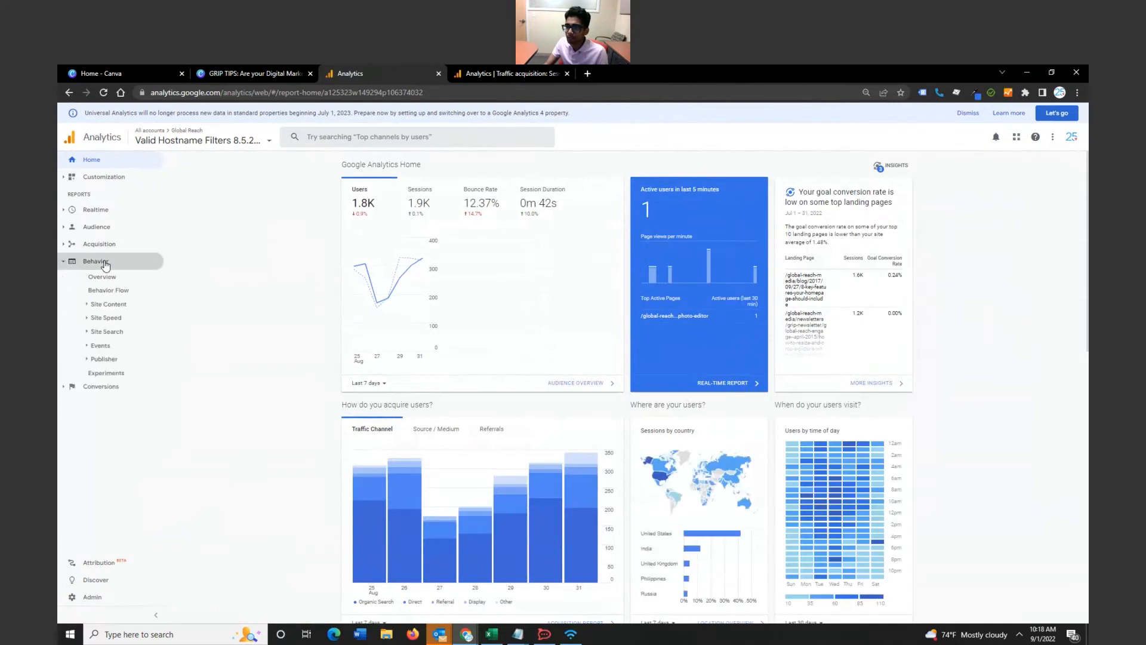
click(115, 305)
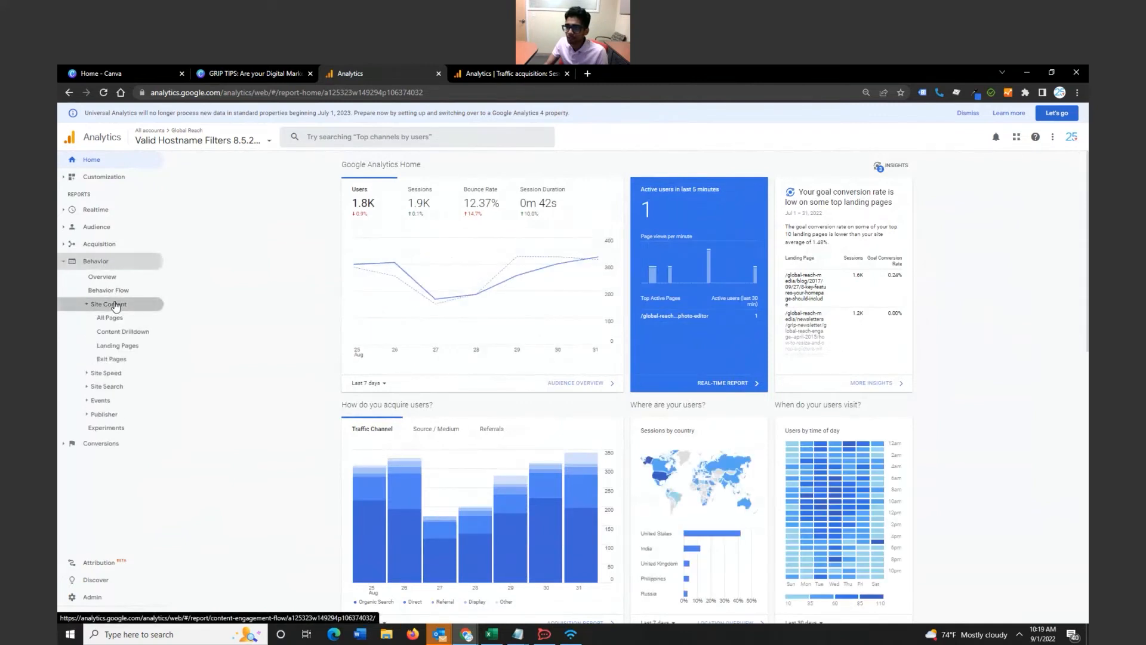
click(118, 319)
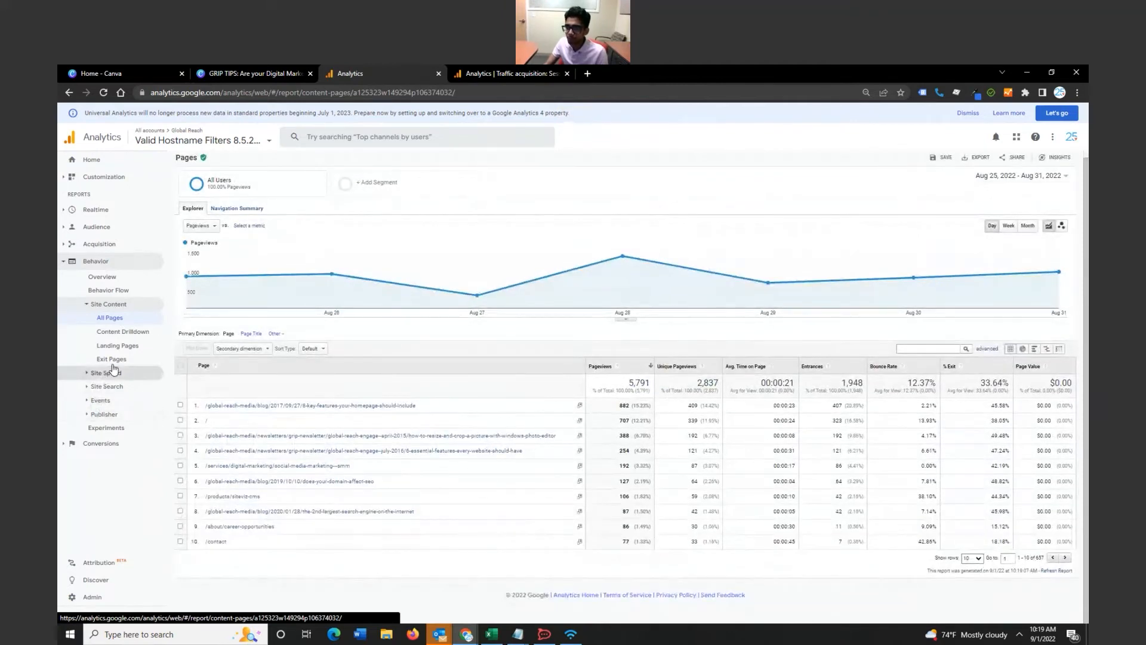
Open the Channels report for All Traffic in the Acquisition reports
click(107, 247)
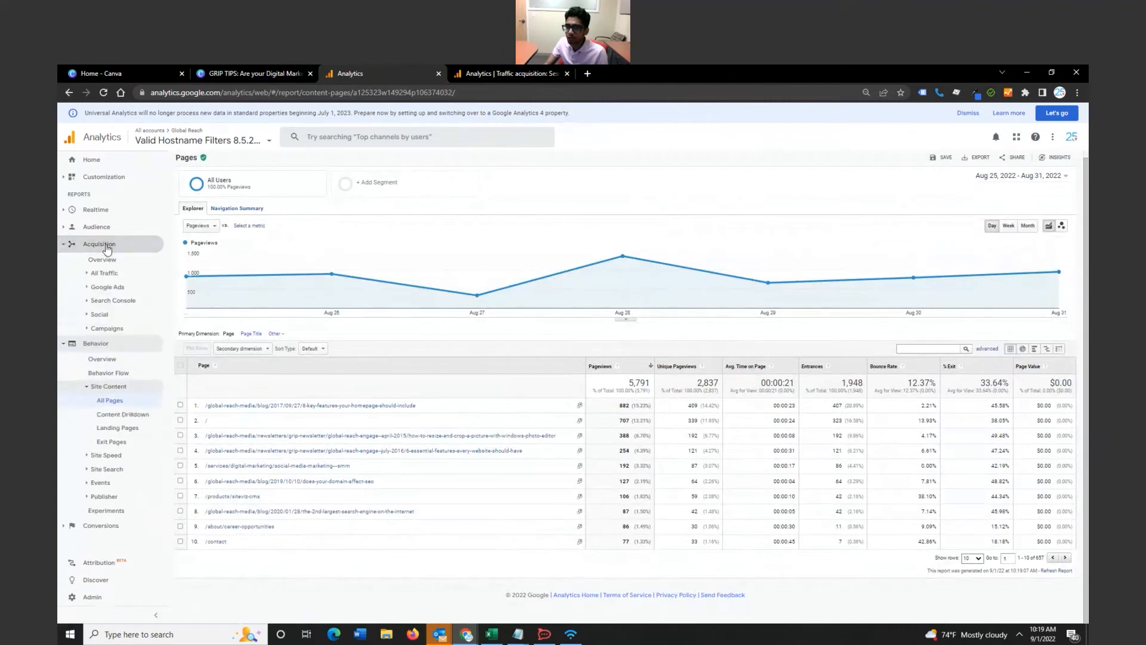
click(104, 273)
click(111, 289)
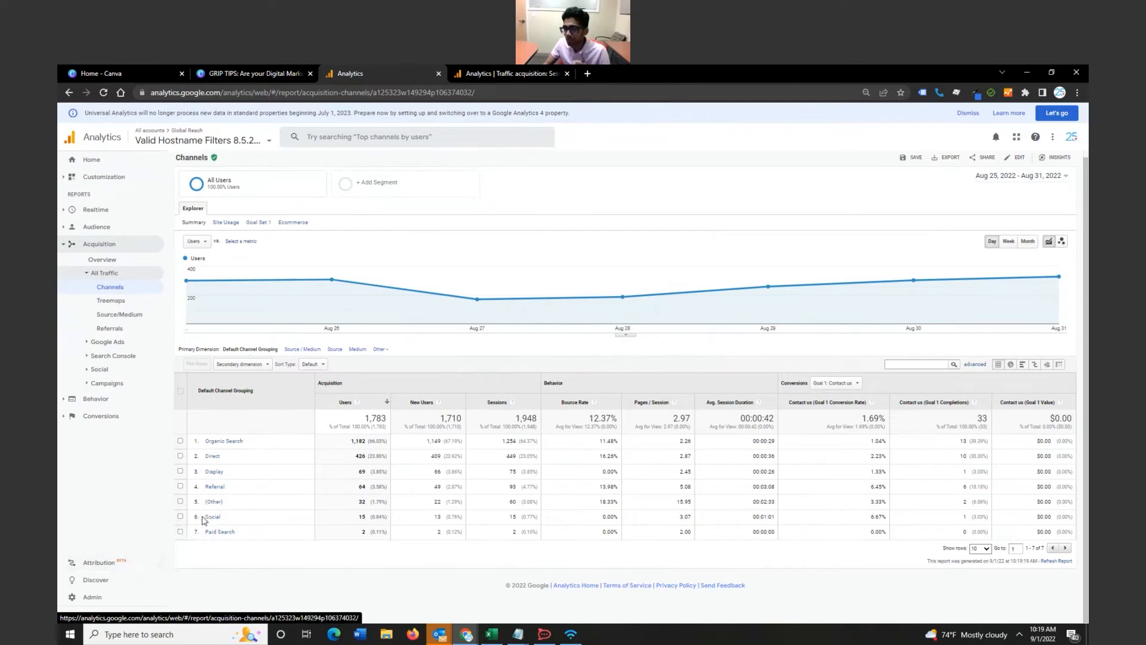
Open the Default Channel Grouping definitions in the view's channel settings for review
click(91, 603)
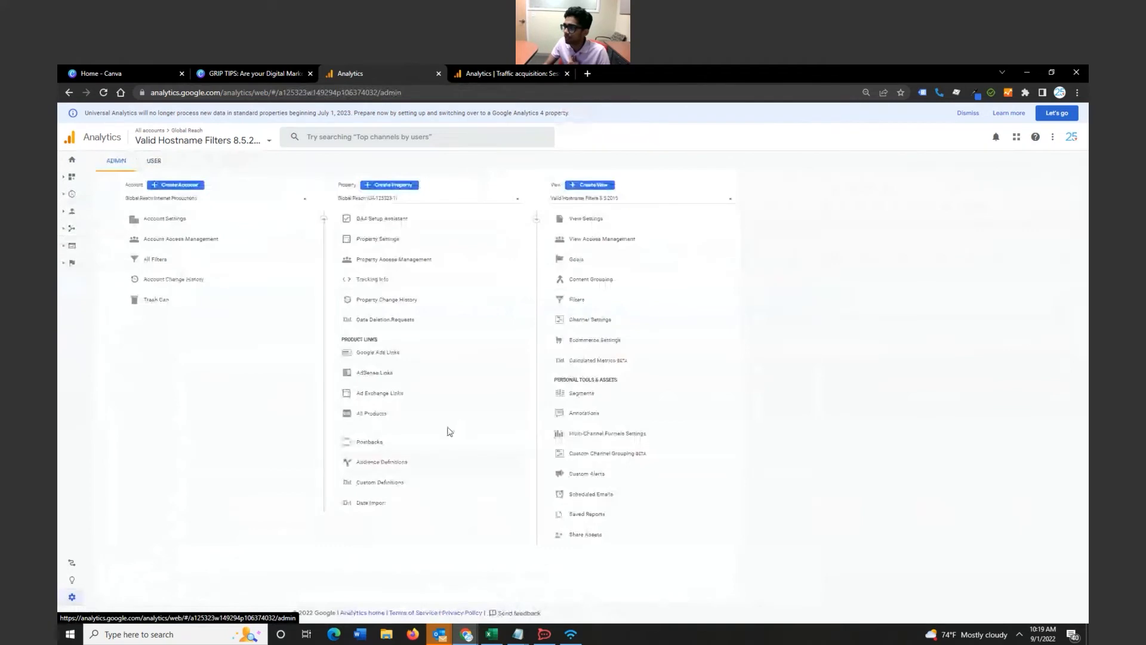
click(611, 323)
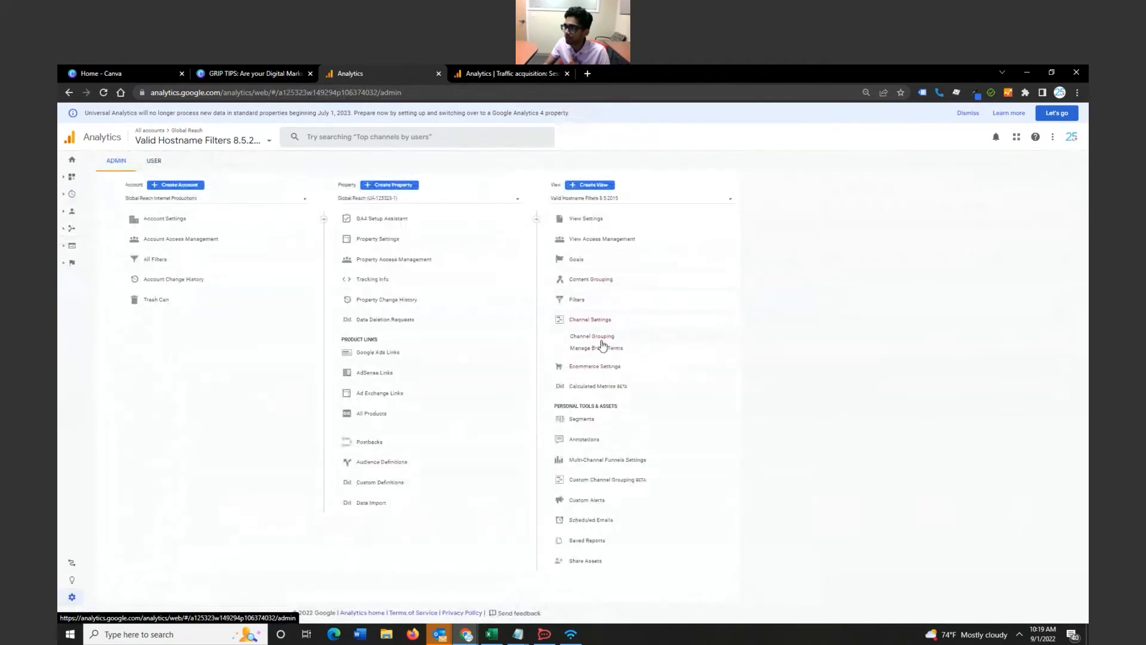
click(602, 337)
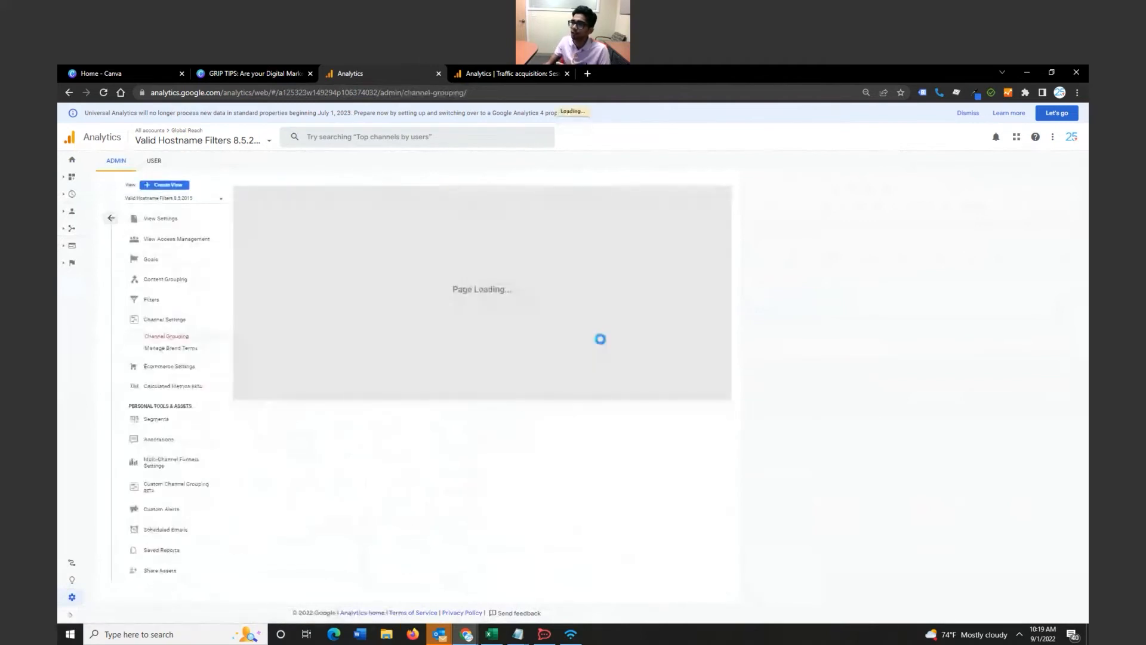
click(294, 229)
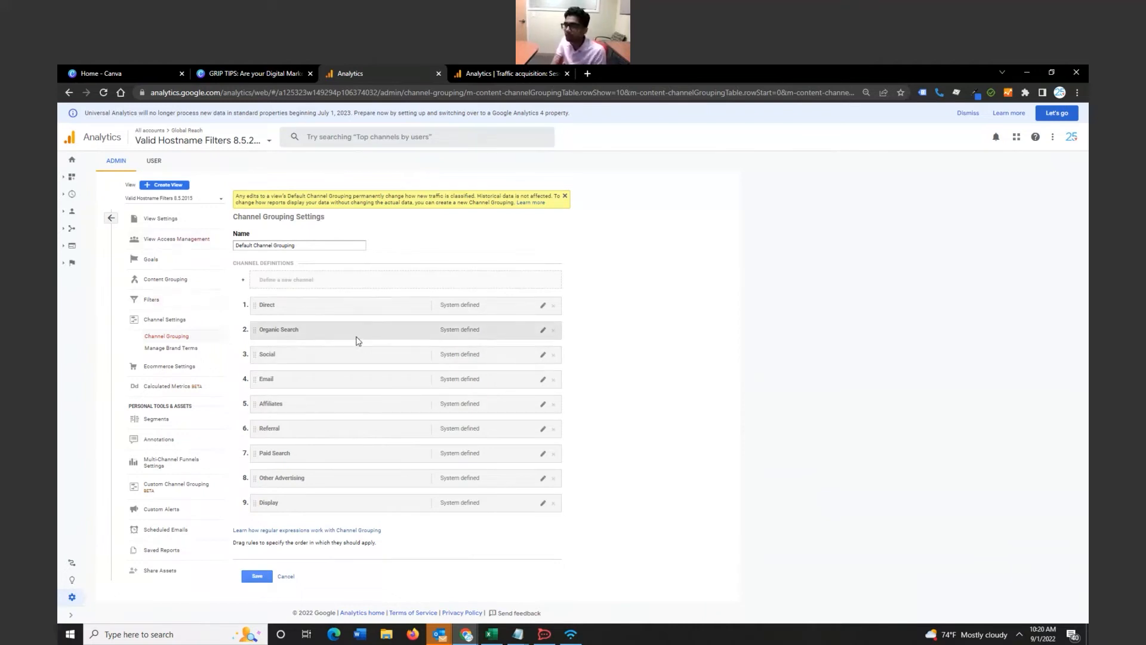
Switch to the GRIP TIPS design in Canva, present it as Standard, and advance to the Pages and Screens Engagement slide
click(270, 71)
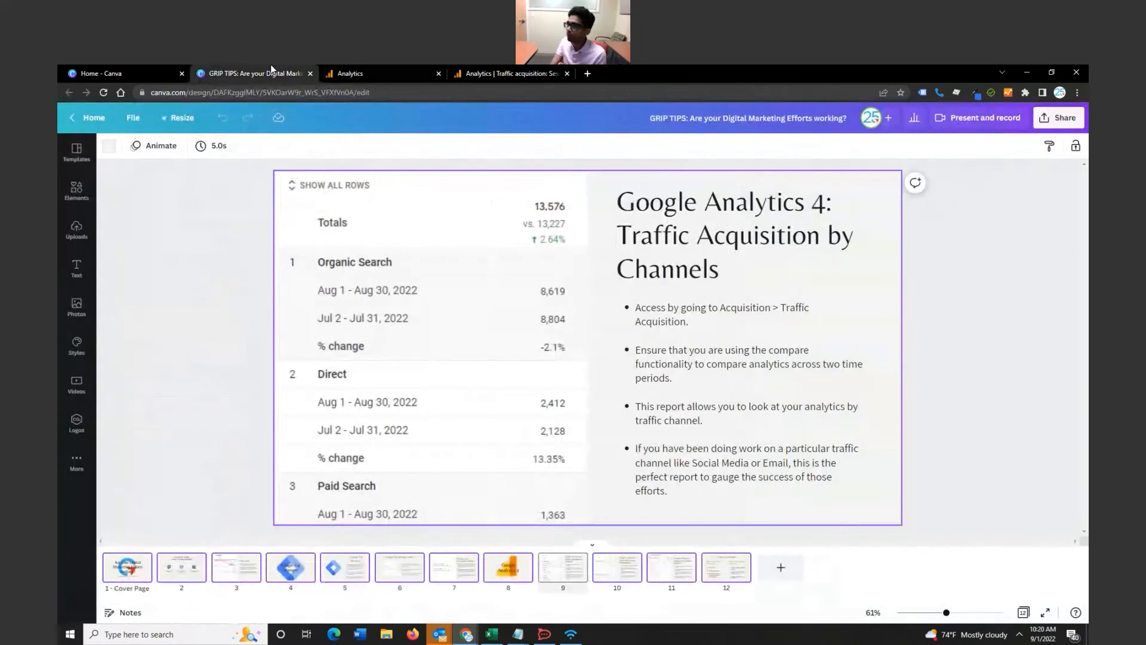
click(1060, 119)
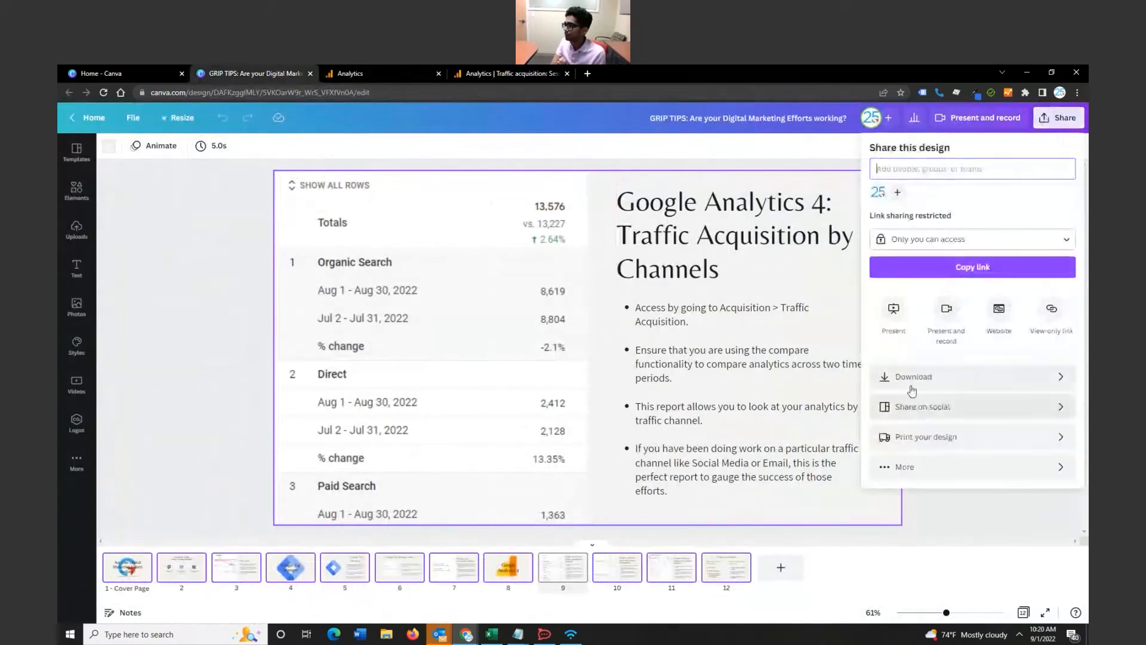
click(893, 311)
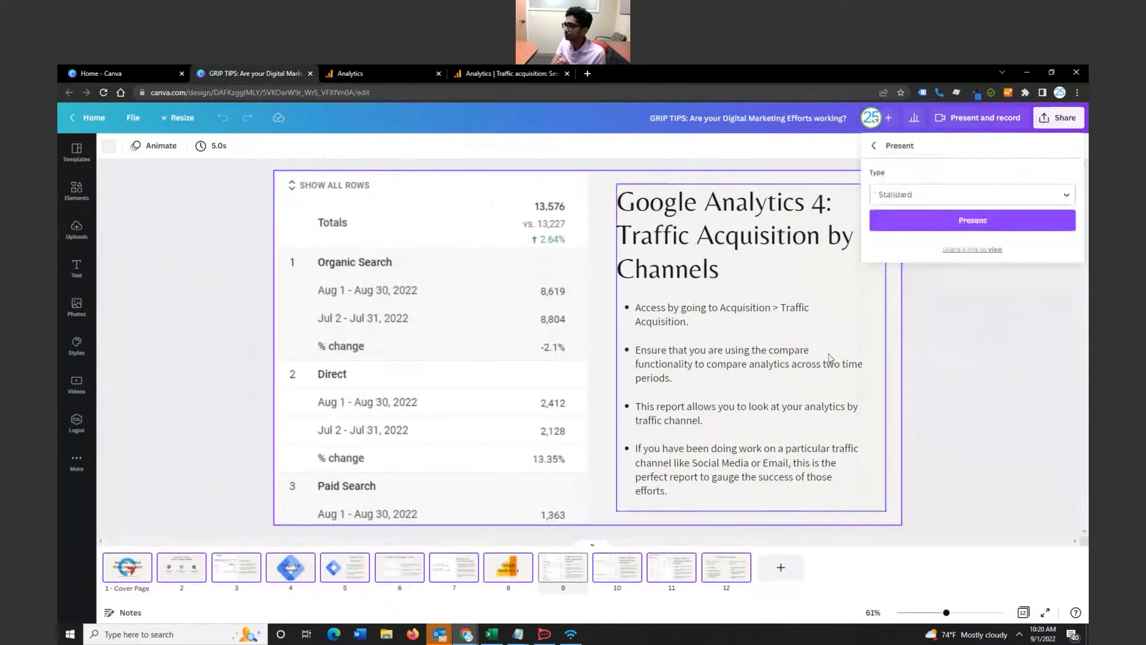
click(936, 223)
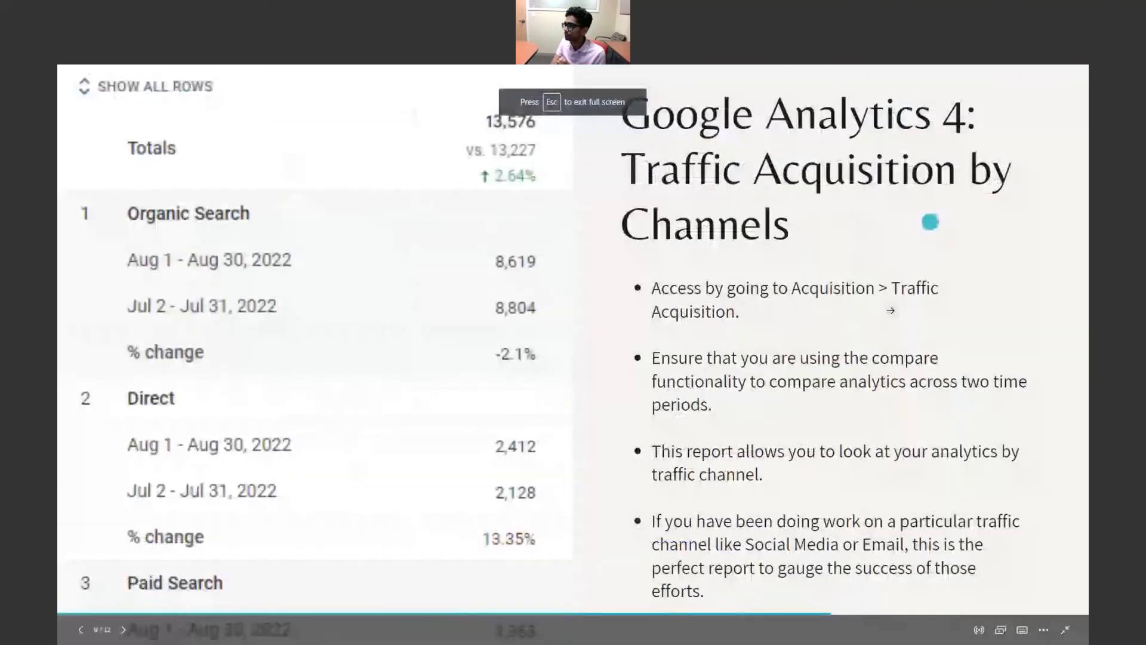
click(976, 302)
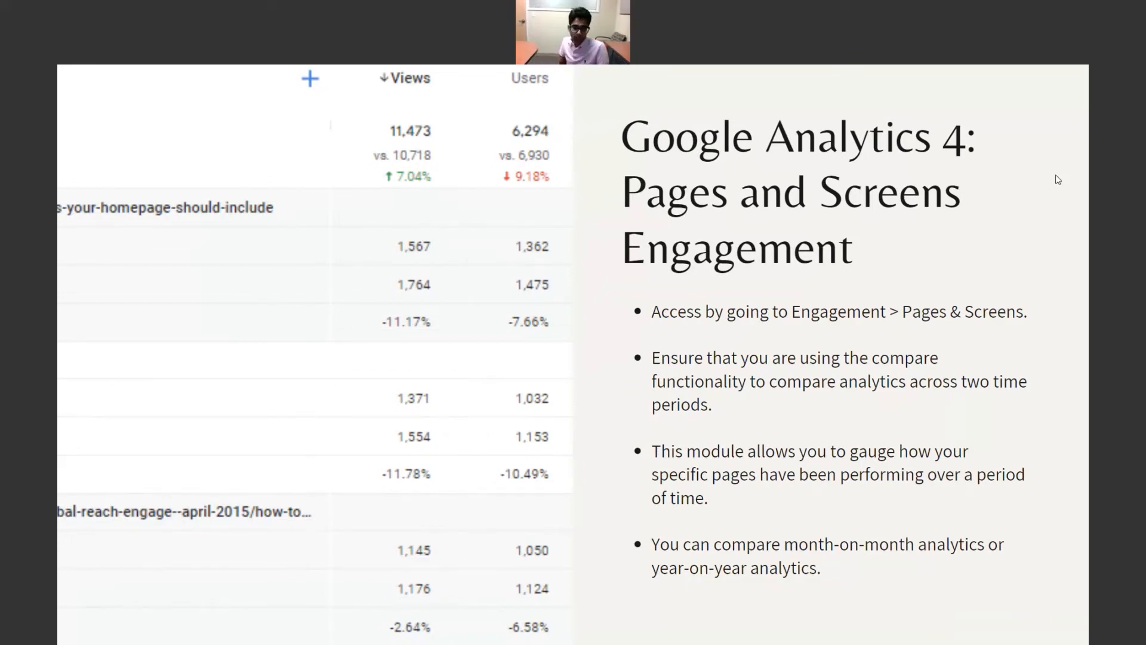
Exit the presentation, switch to the Google Analytics 4 property, and open the Pages and screens report under Engagement
key(Escape)
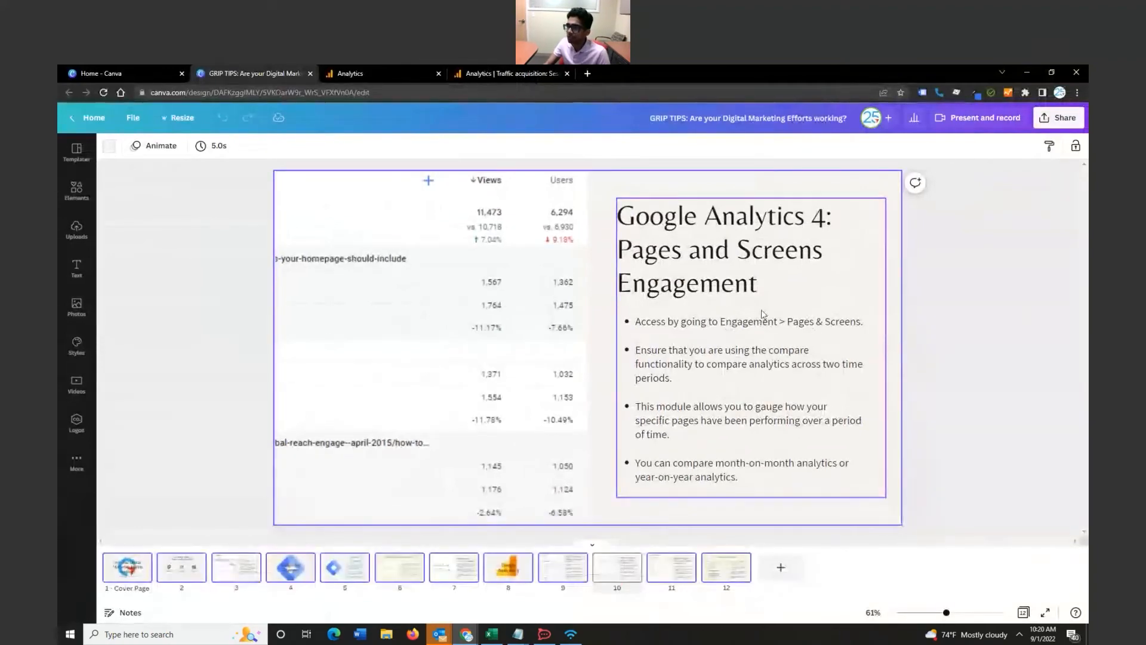
click(509, 70)
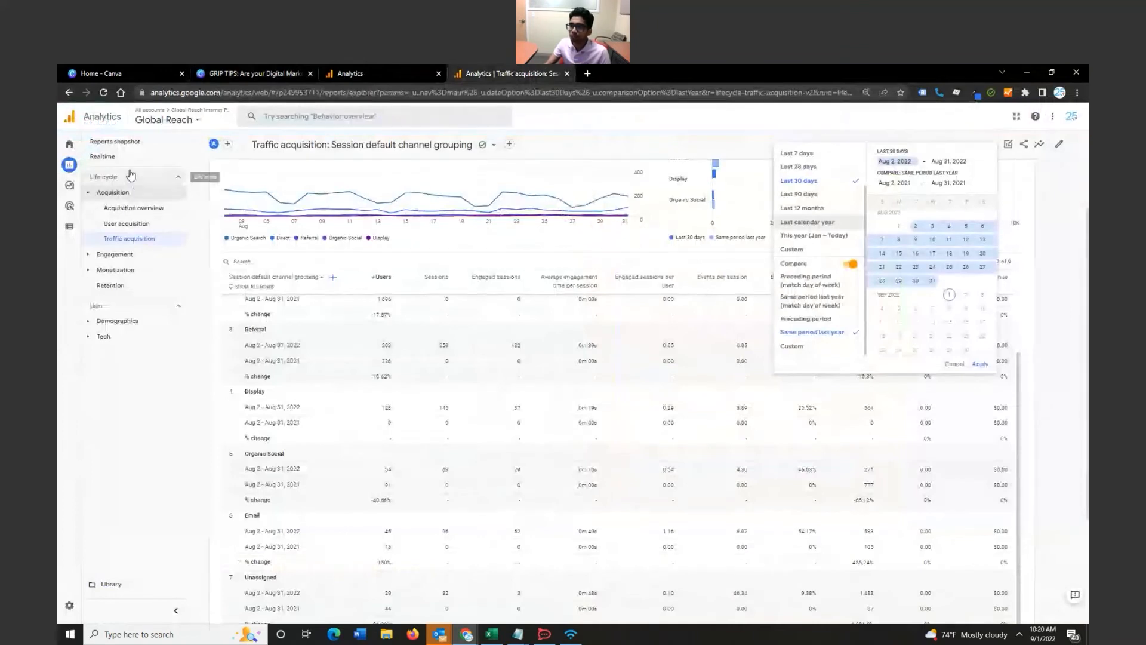
click(132, 256)
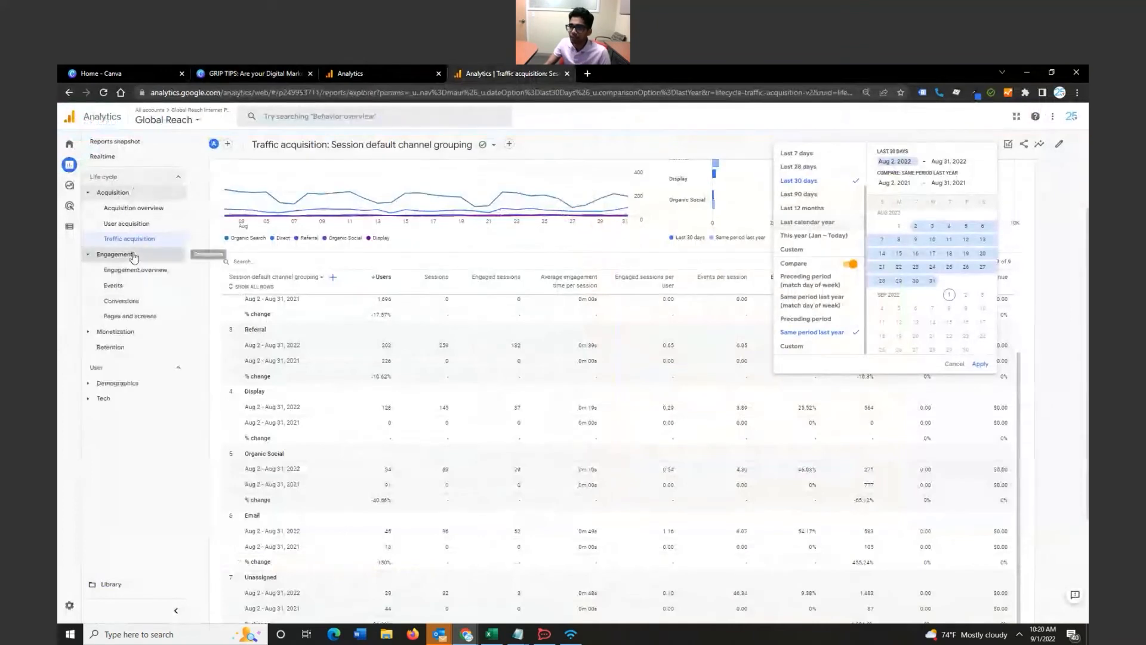
click(154, 321)
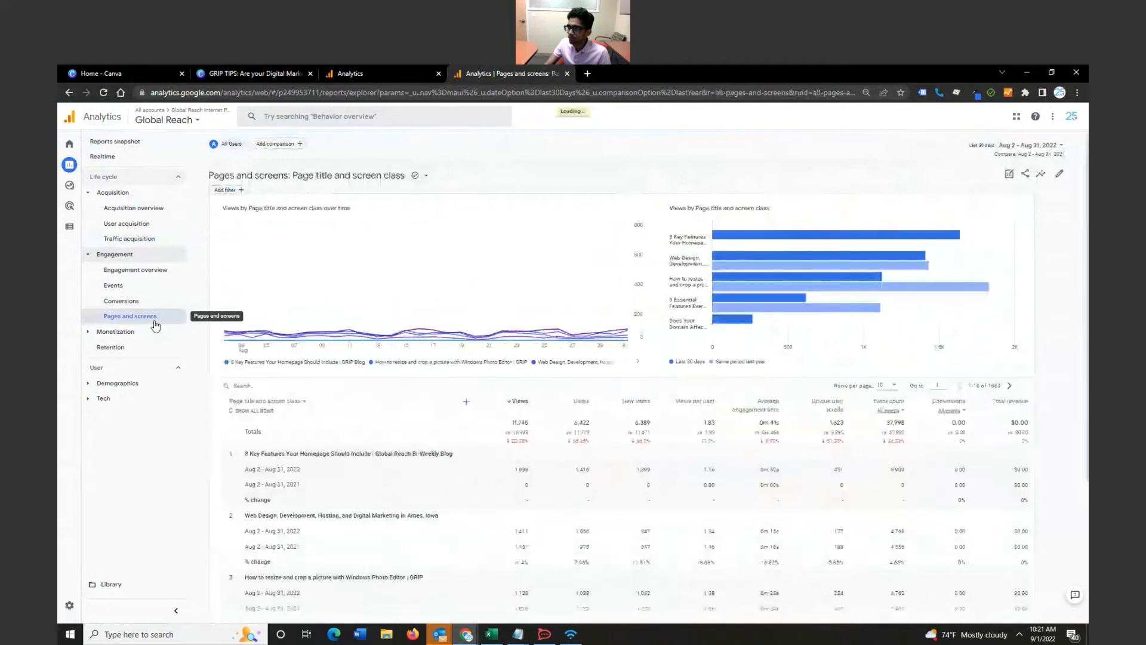
Review the page comparison table and open the dimension choices for Page title and screen class
scroll(894, 257, down, 1)
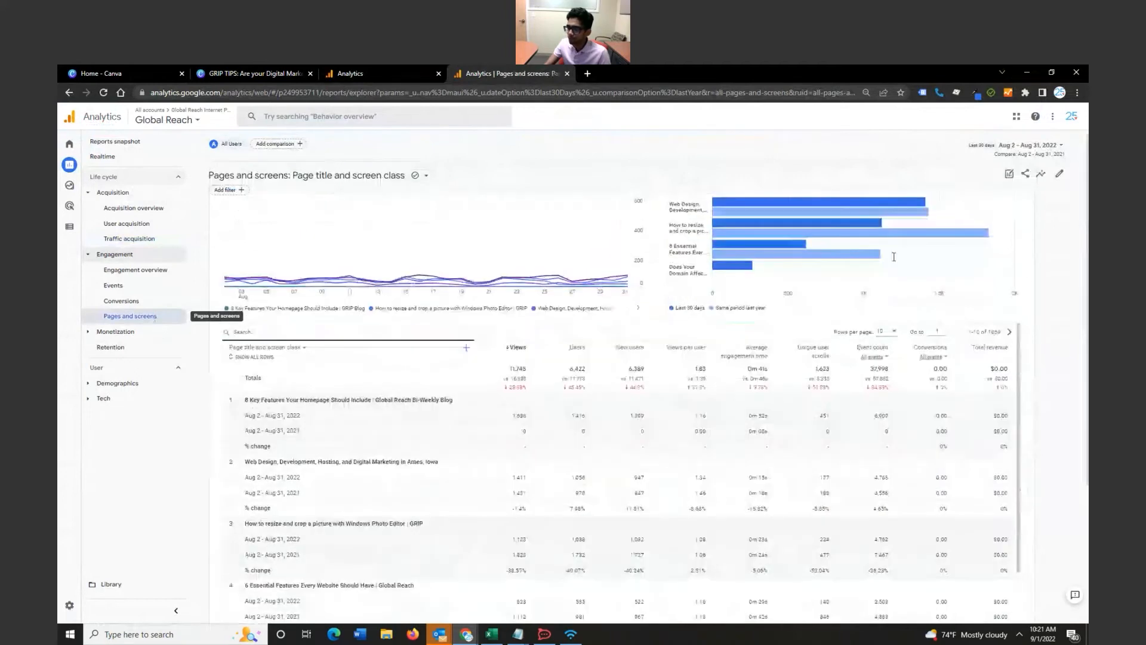
scroll(344, 466, down, 3)
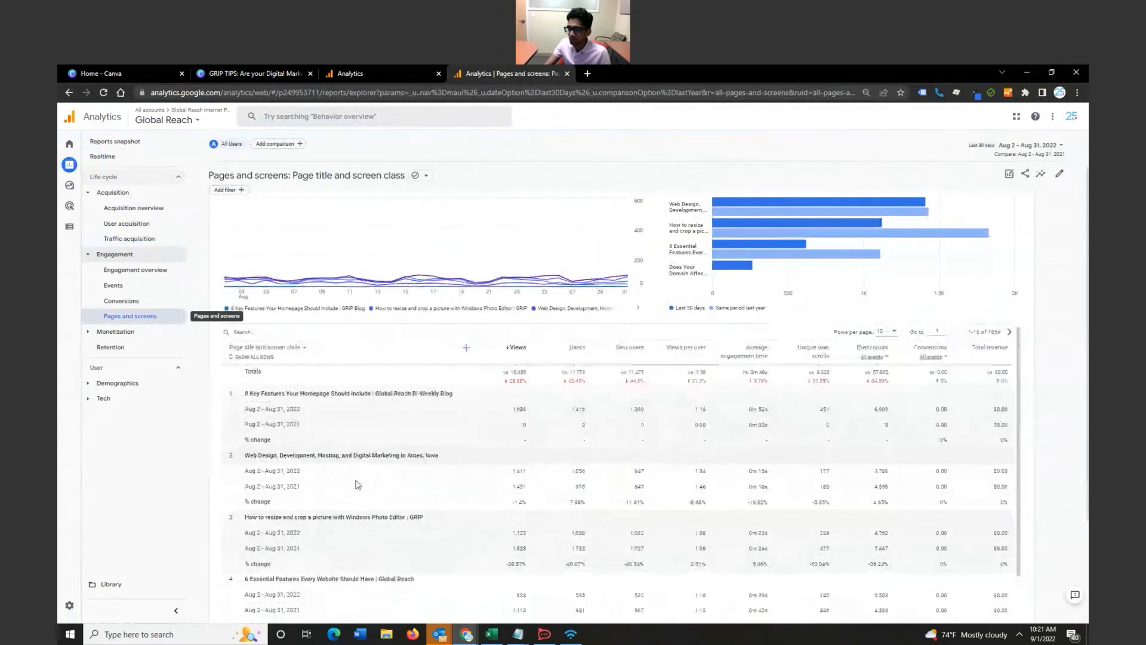
scroll(355, 472, up, 3)
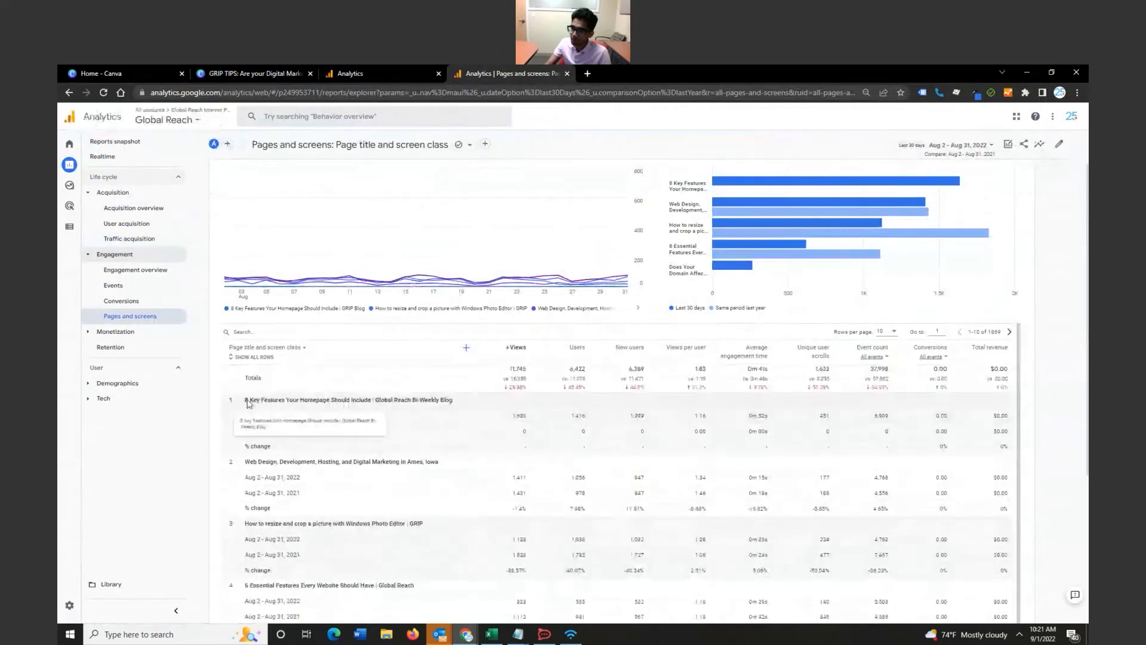
click(303, 347)
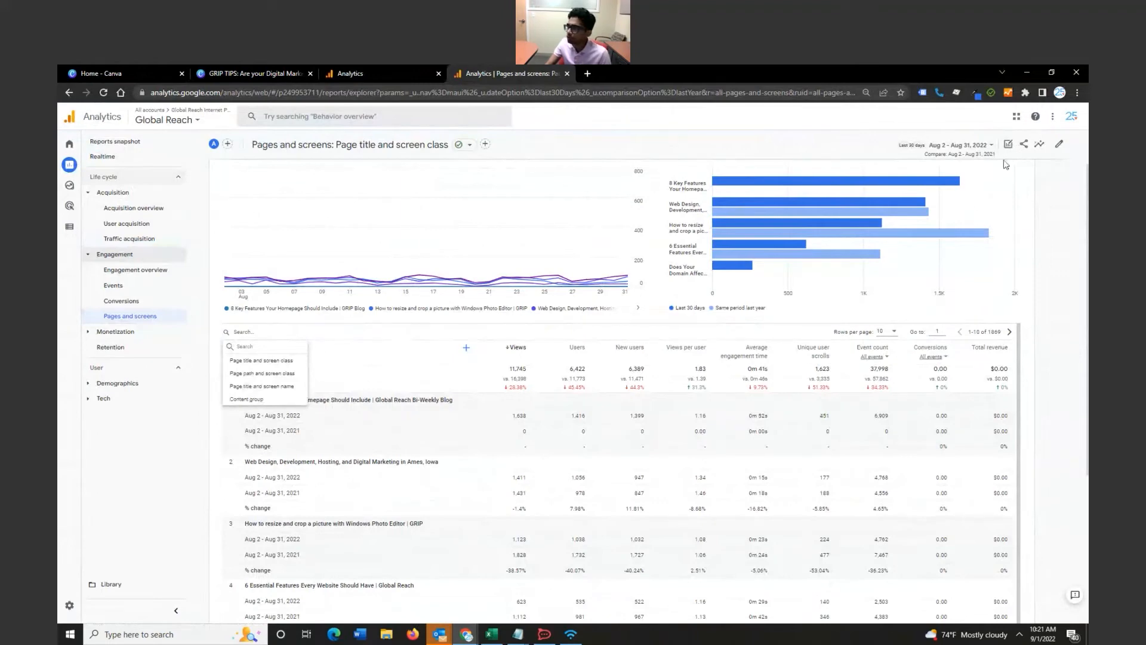
Turn off the date comparison for the Pages and screens report and apply the last 30 days range
click(989, 149)
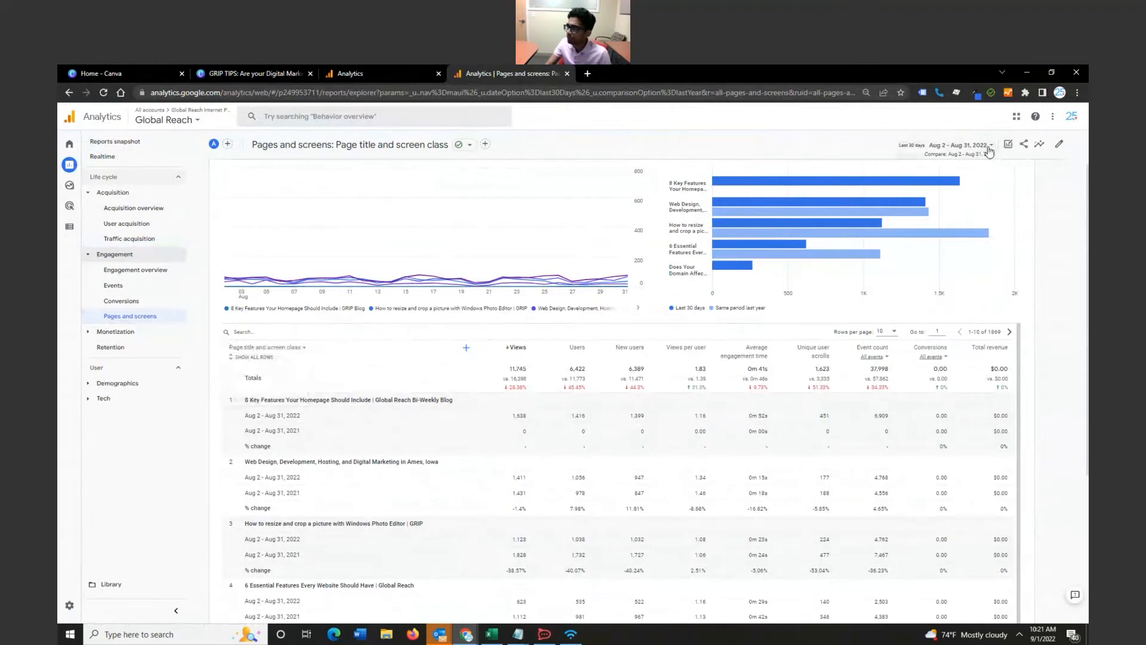
click(989, 149)
click(850, 317)
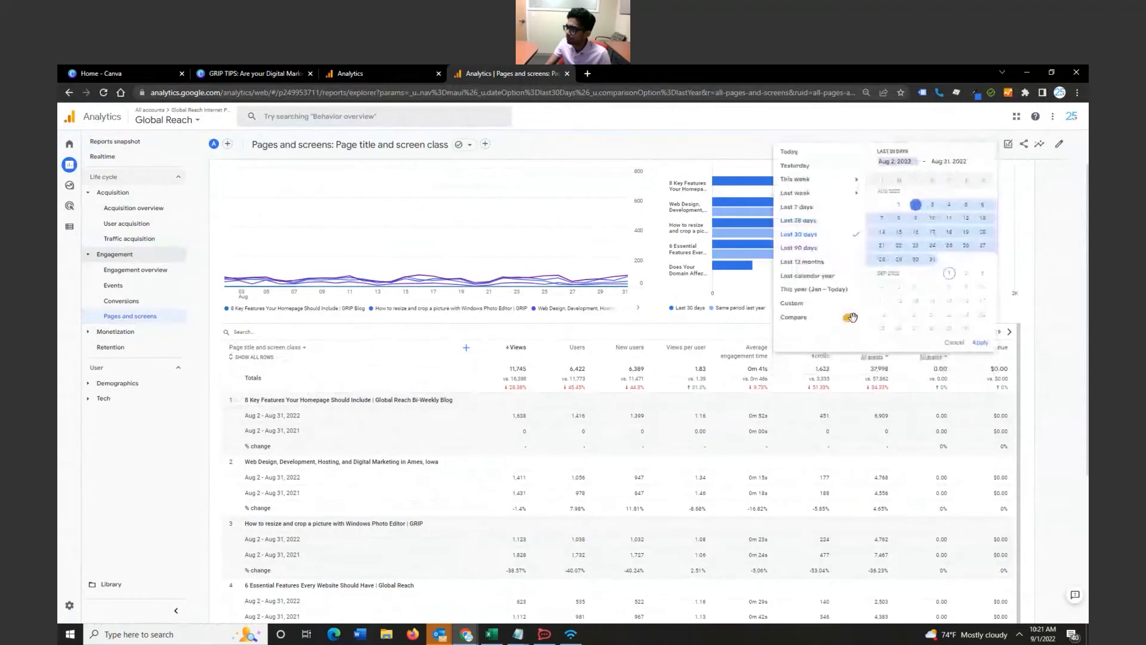
click(982, 344)
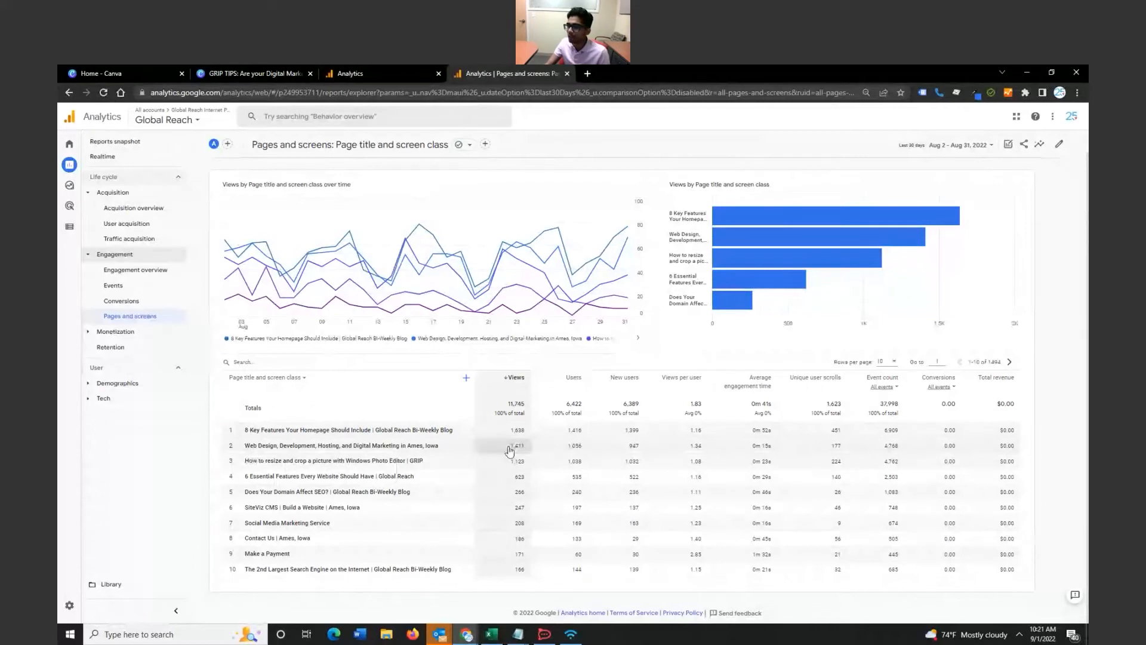
mouse_move(495, 311)
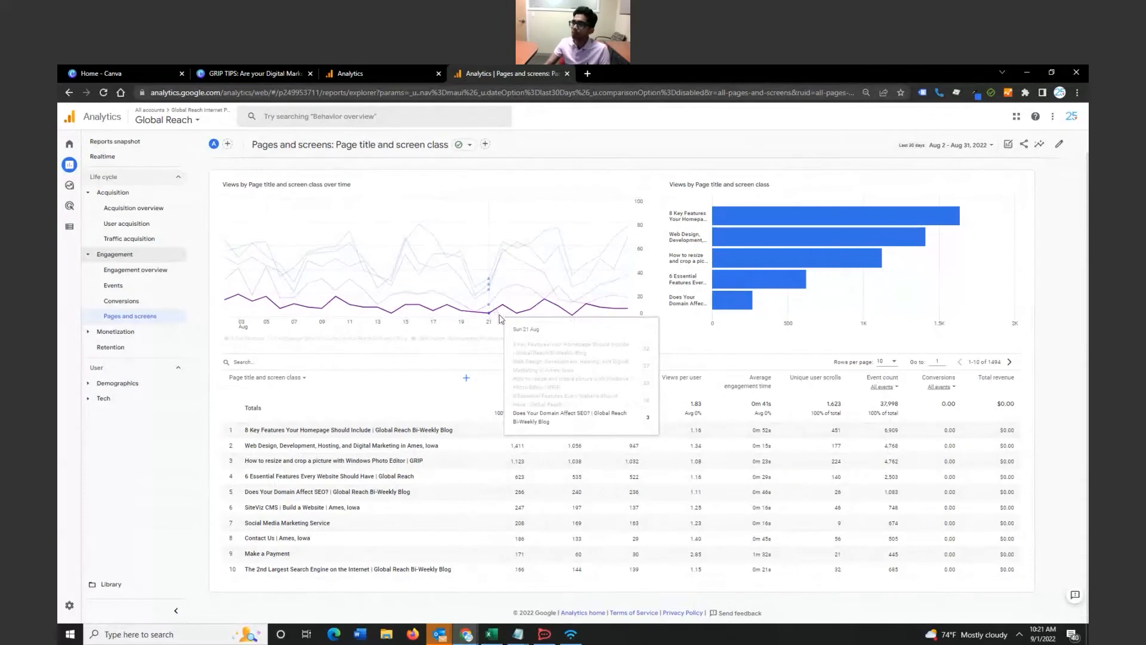
click(466, 378)
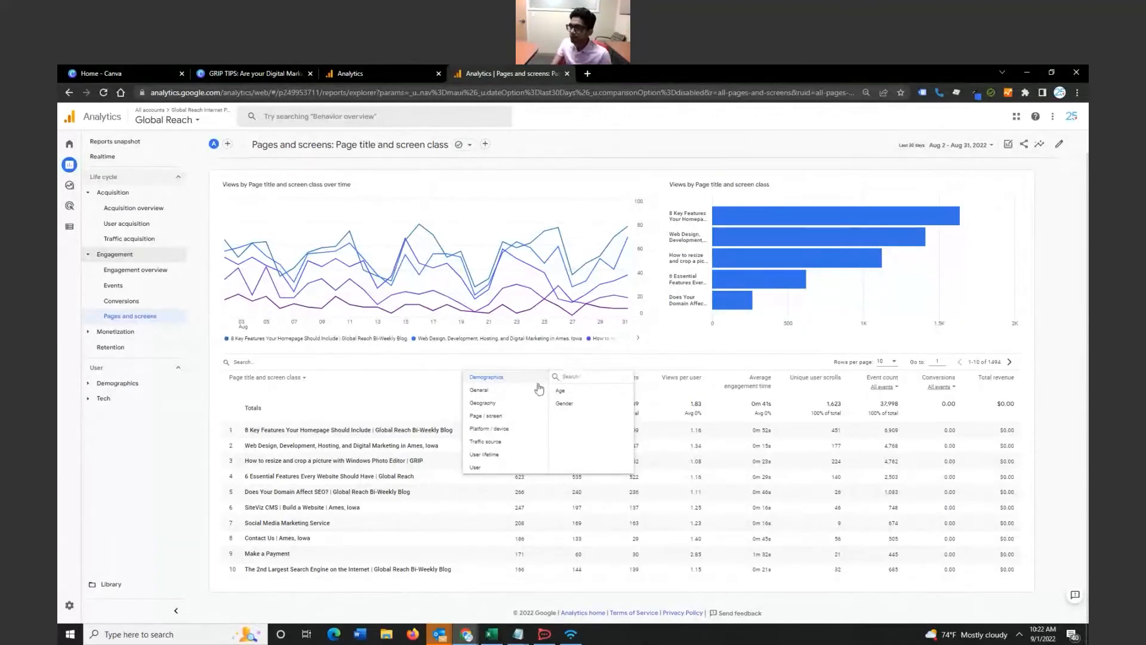
click(566, 366)
click(466, 376)
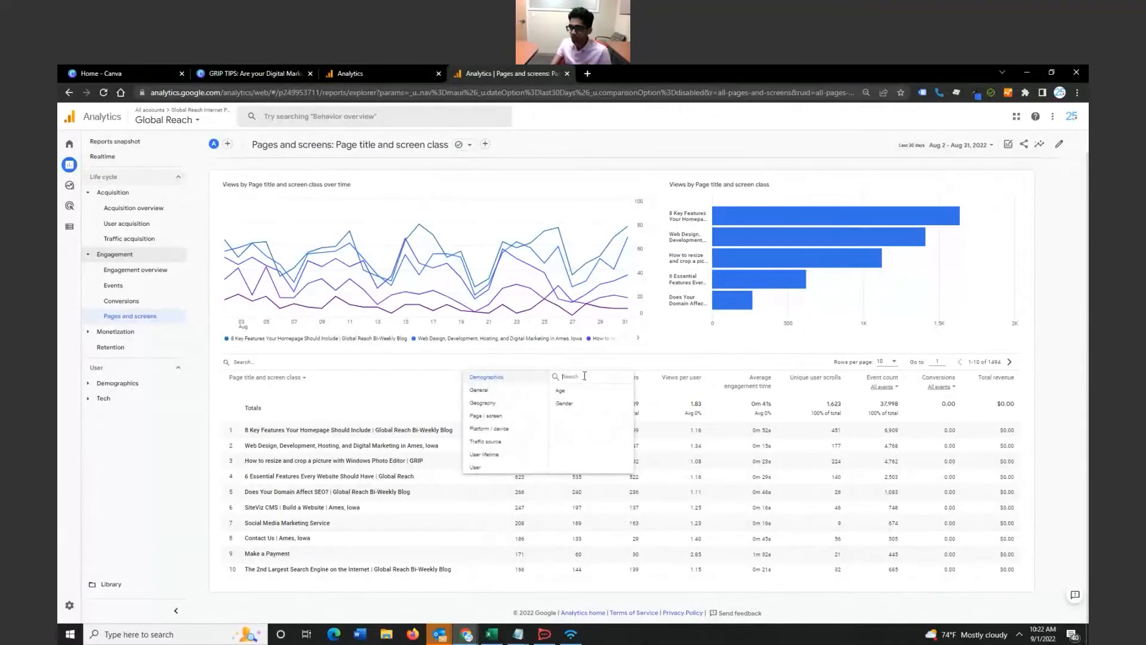
text(channe)
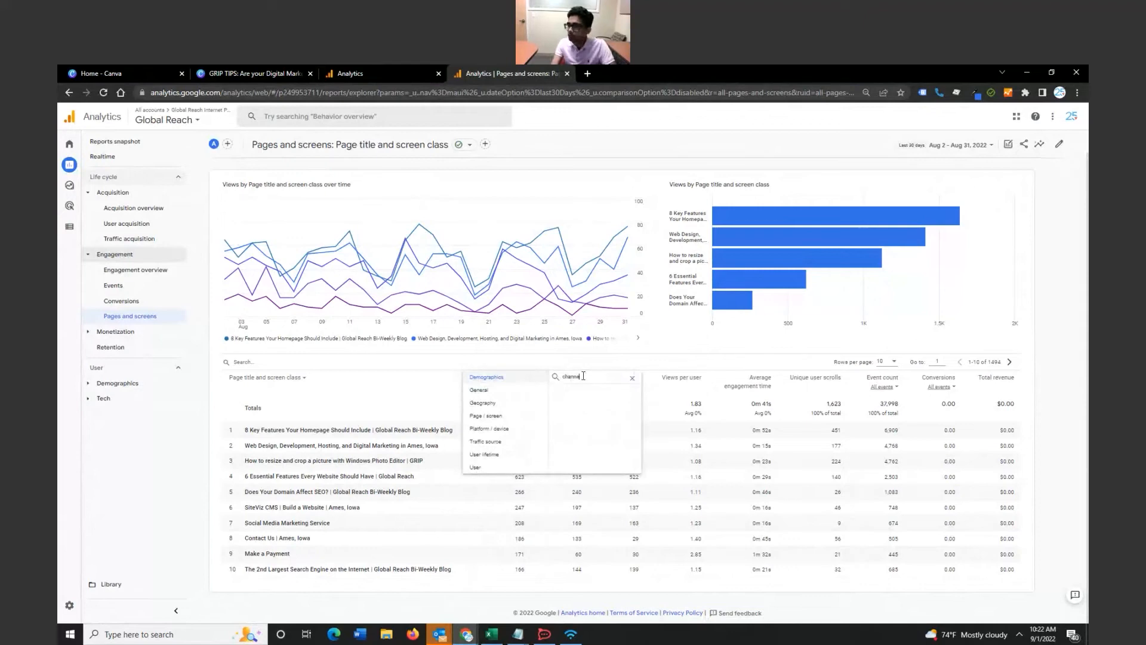
key(BackSpace)
key(BackSpace)
key(BackSpace)
key(BackSpace)
key(BackSpace)
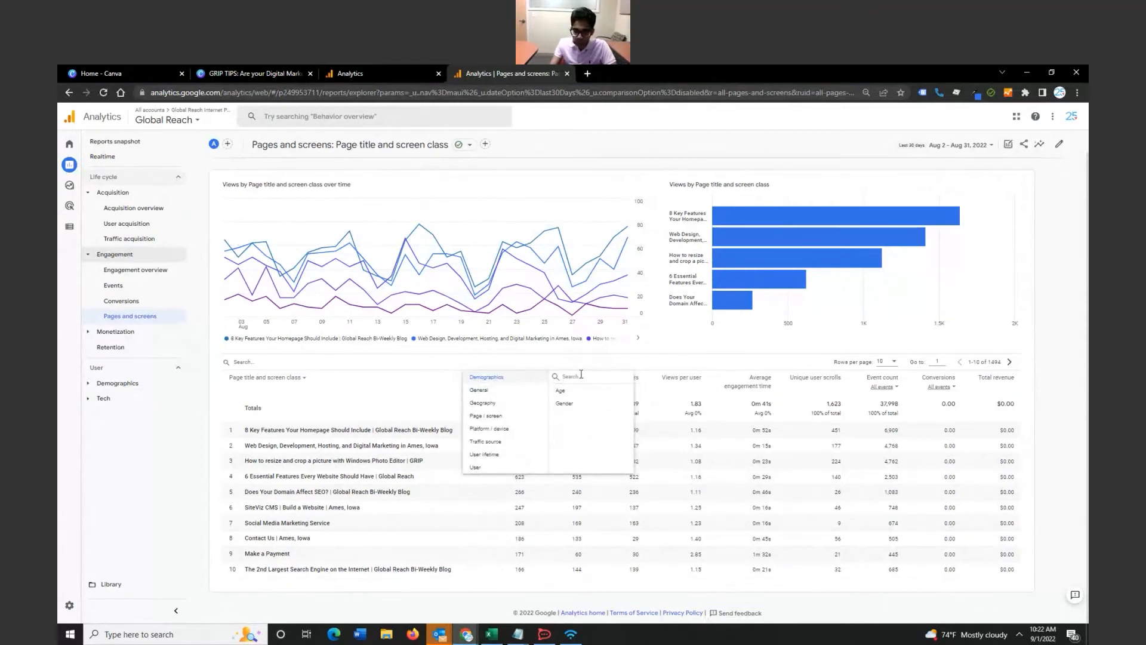
key(a)
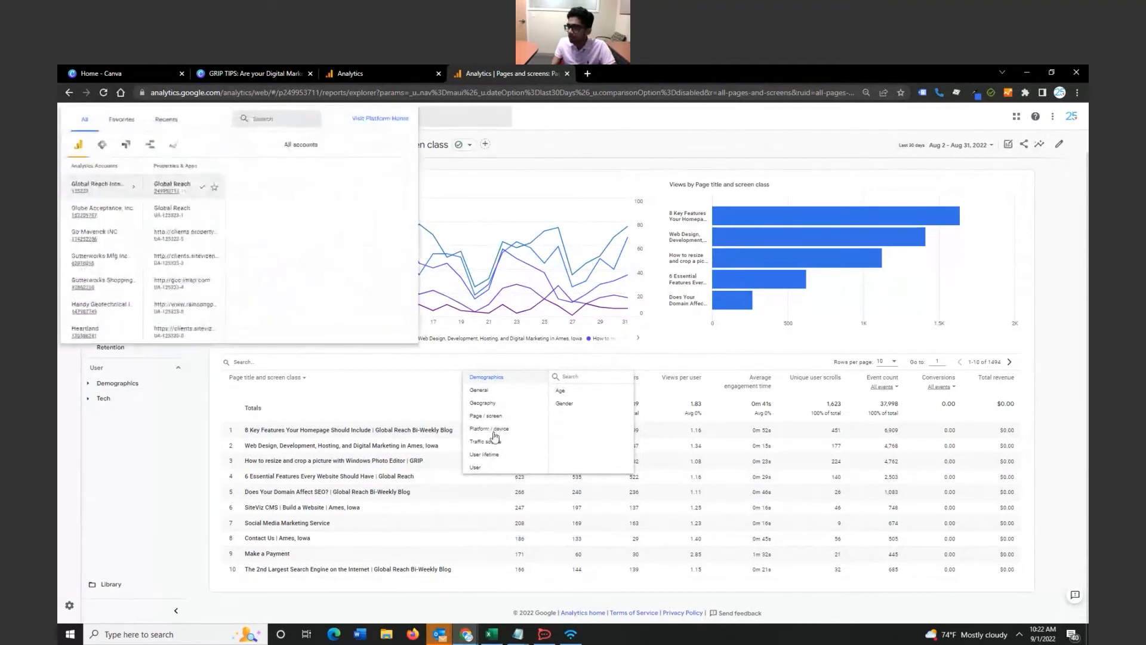
click(494, 447)
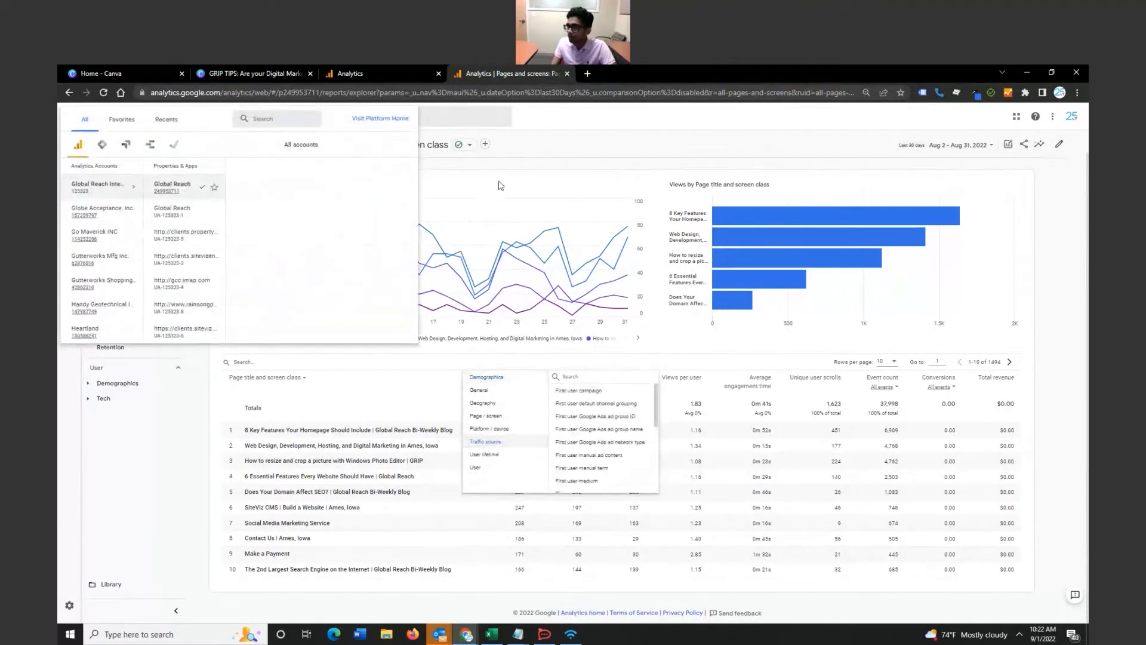
click(568, 148)
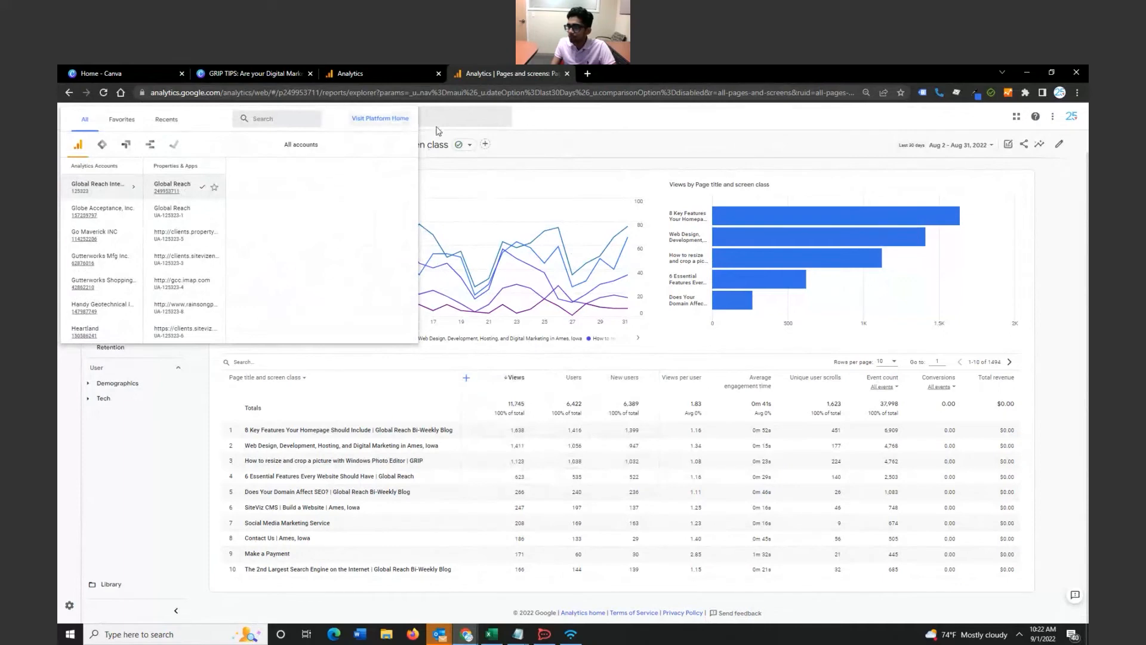
click(125, 462)
Add First user default channel grouping from the Traffic source dimensions as the secondary dimension and review the page table
click(467, 380)
mouse_move(501, 441)
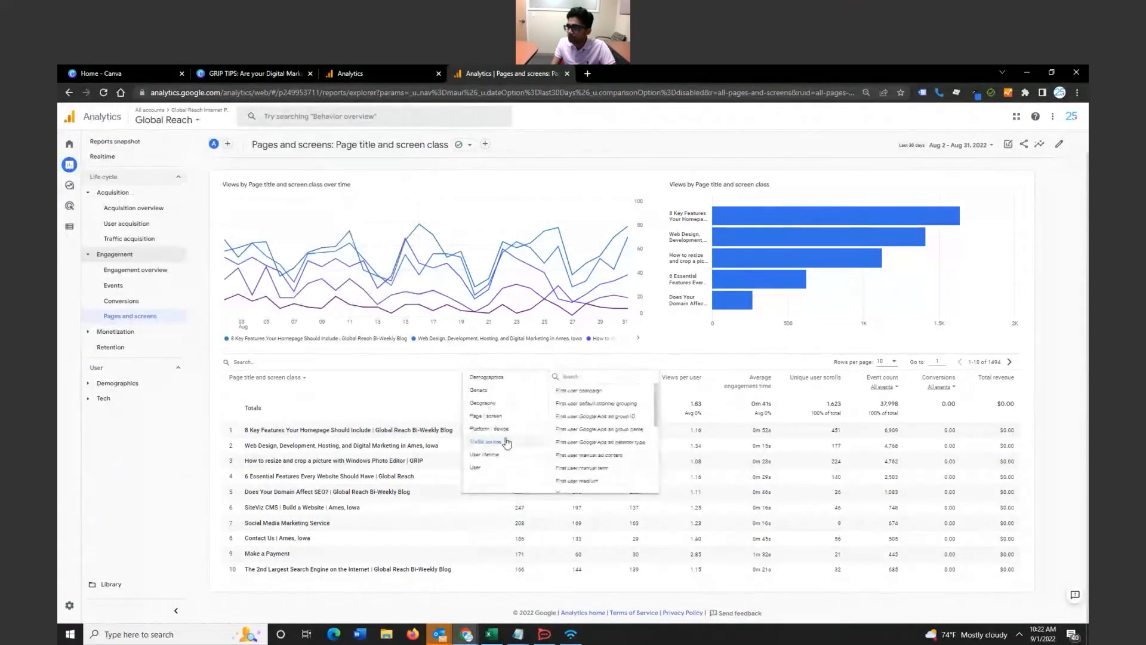
click(598, 404)
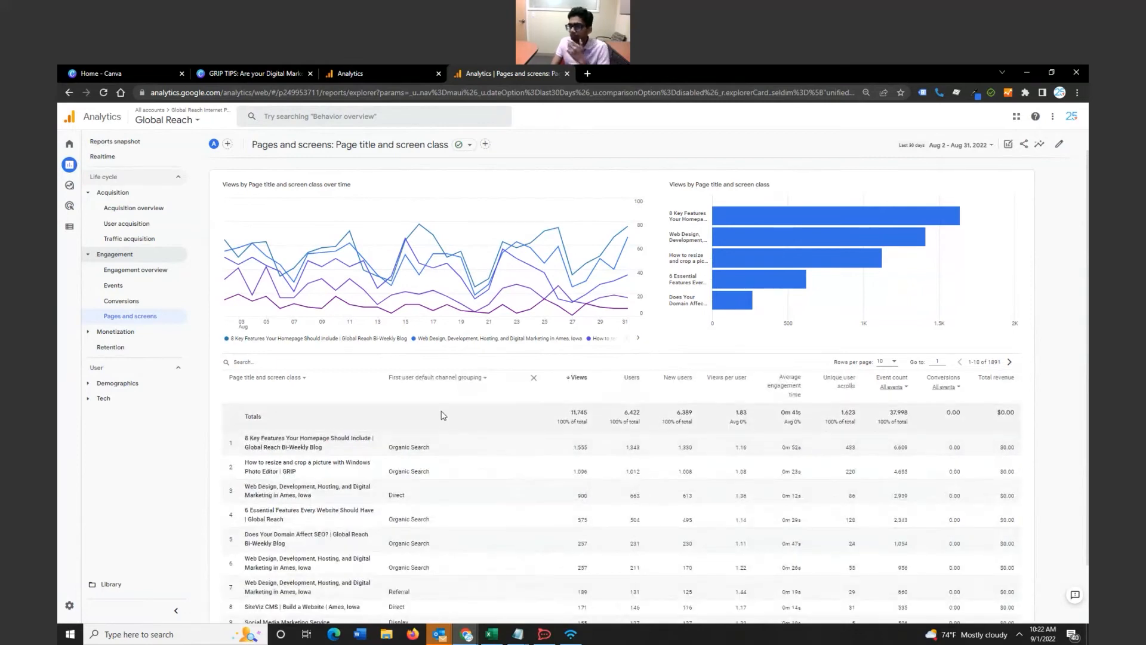
scroll(444, 415, down, 1)
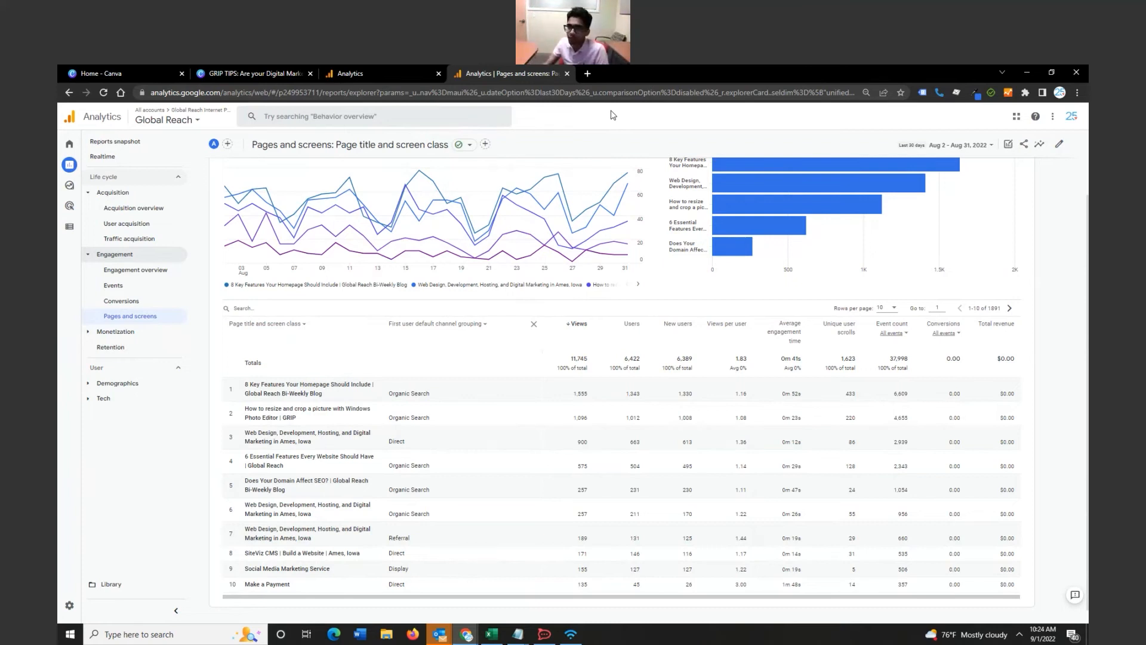
Switch to the GRIP TIPS design in Canva and open slide 11 on Explorations (Custom Reports)
click(370, 69)
click(248, 71)
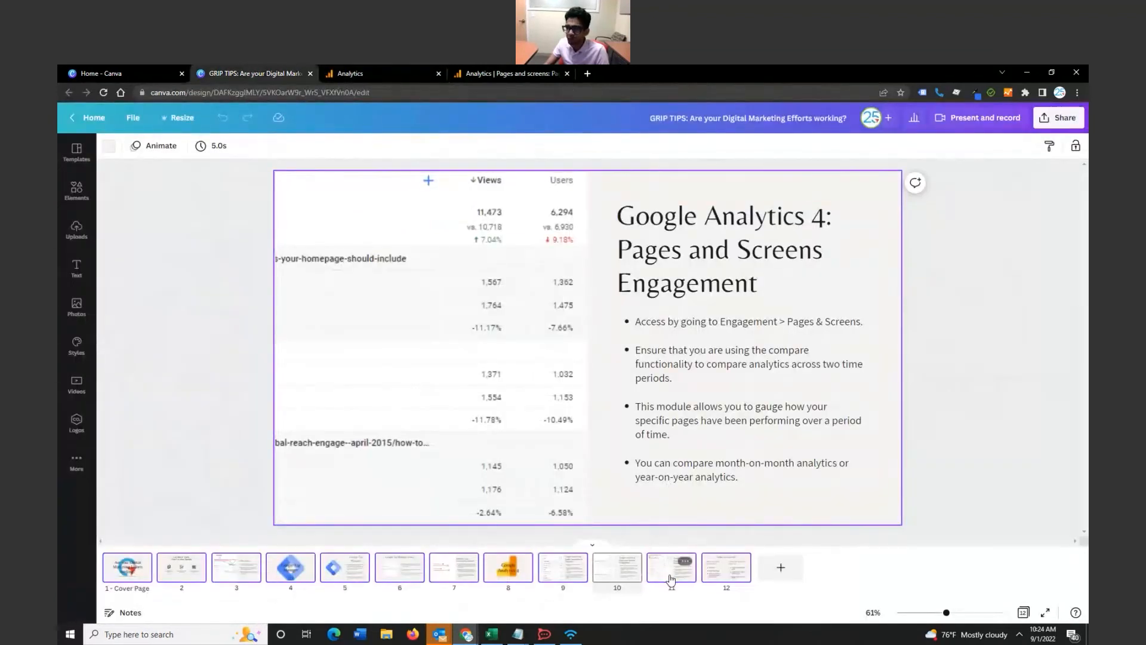
mouse_move(663, 577)
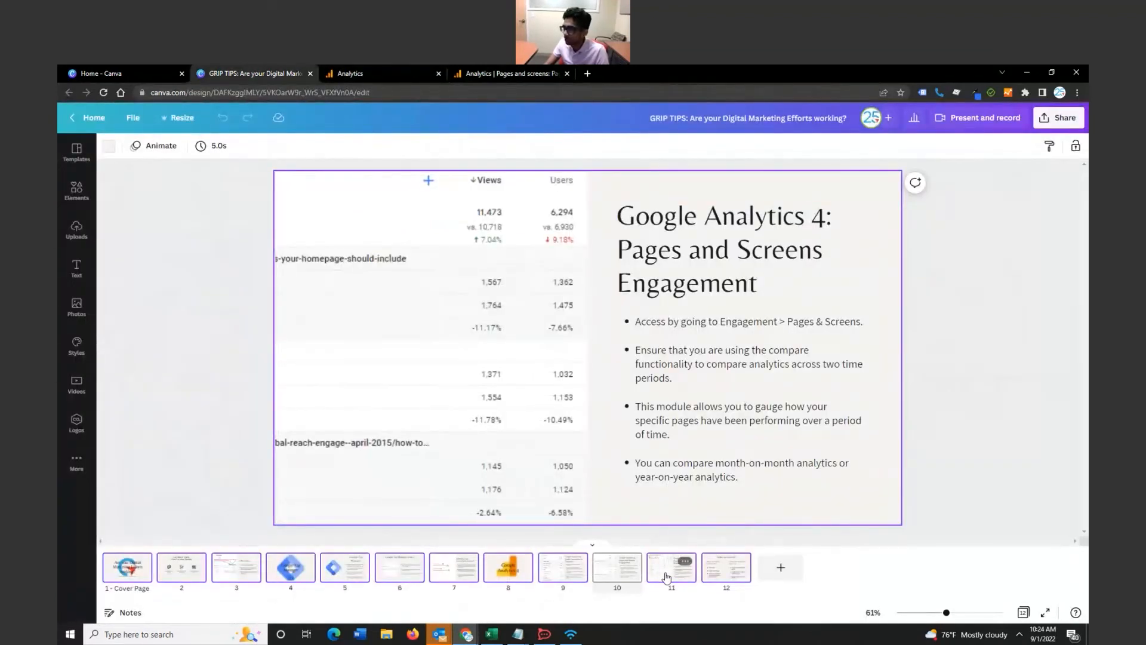
click(667, 576)
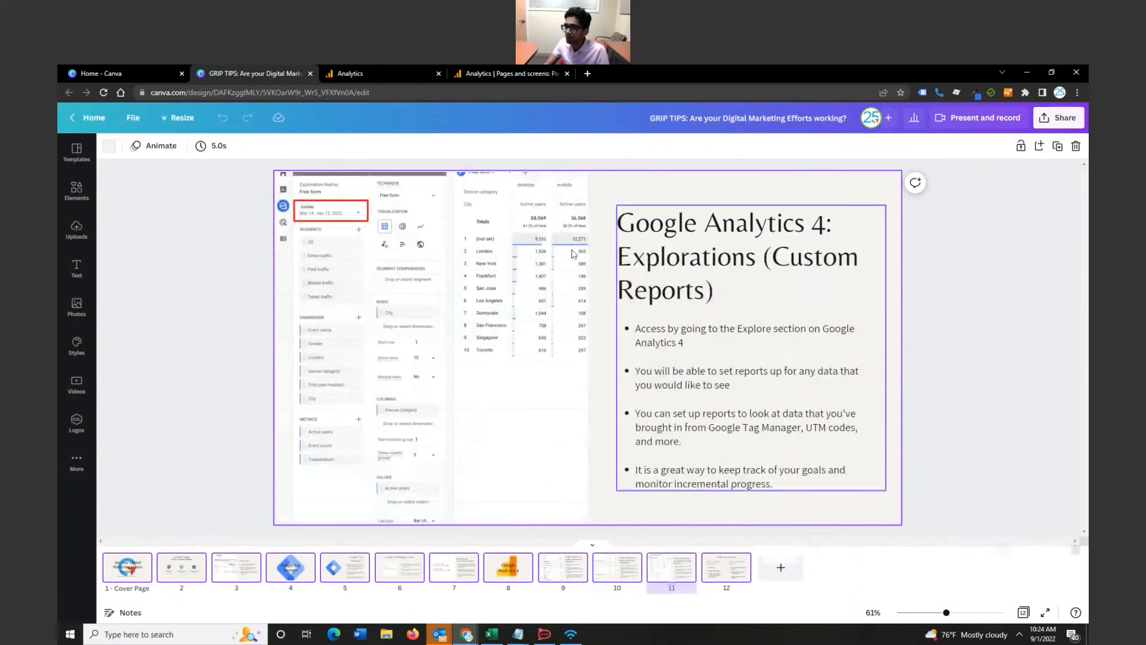
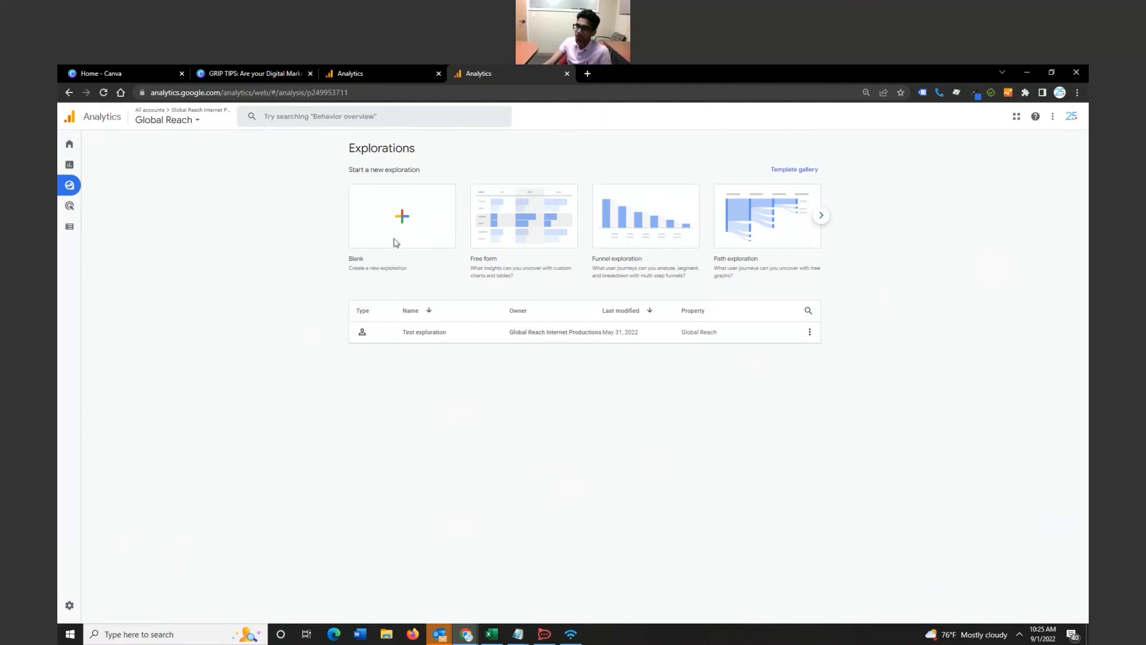
Create a blank exploration from the Explorations page of the Google Analytics 4 property
click(417, 209)
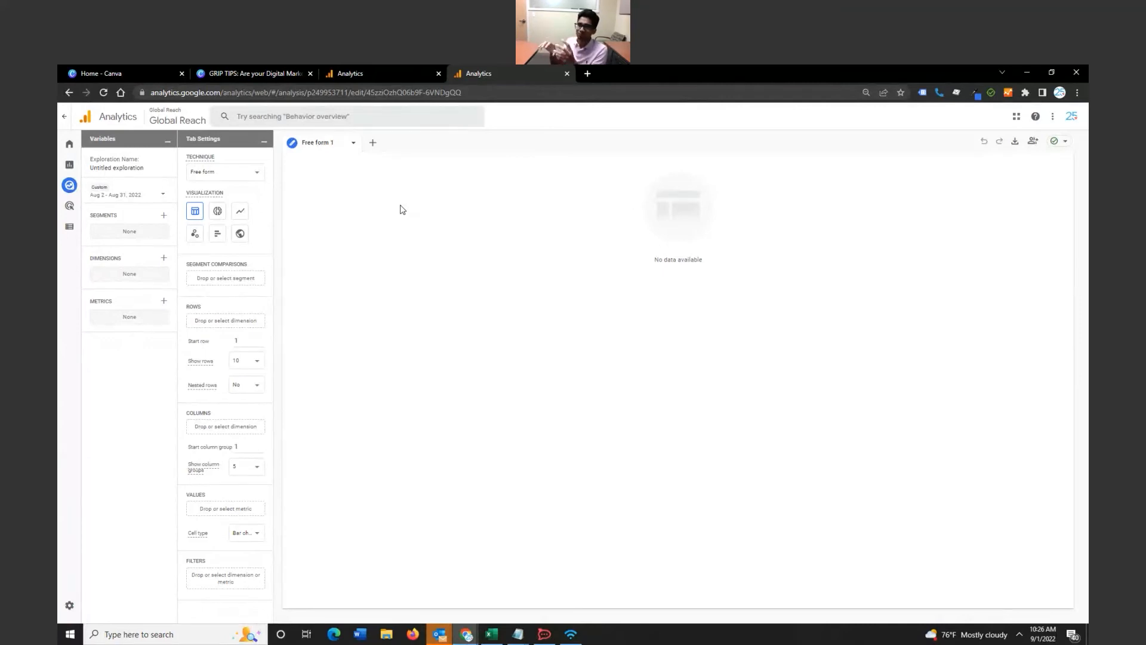
click(359, 72)
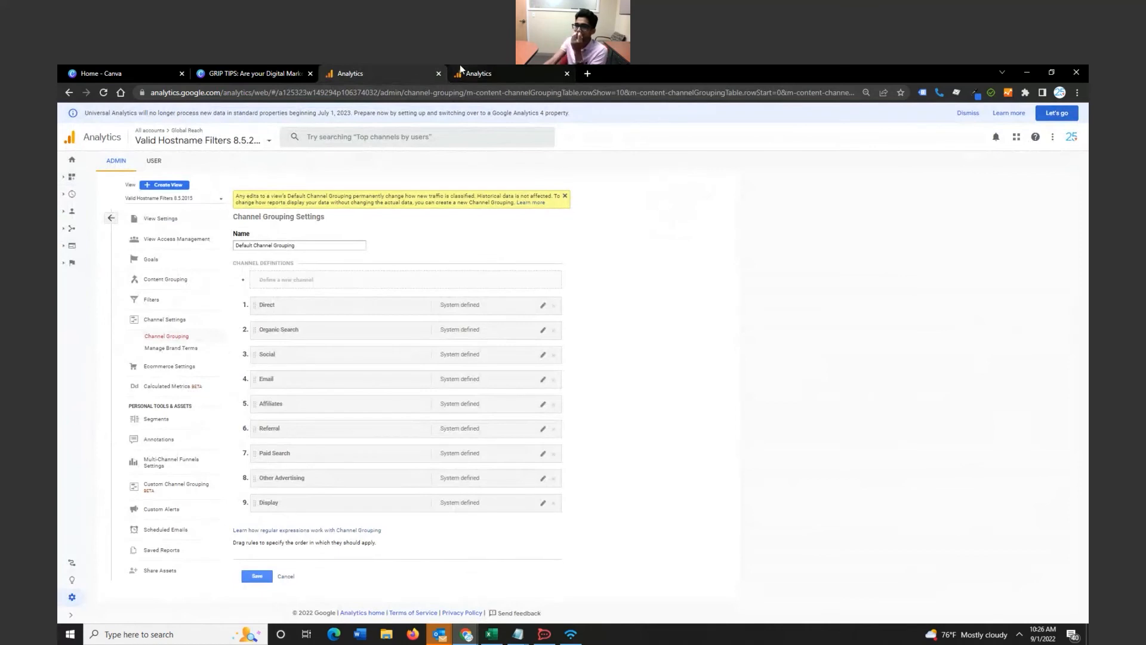
click(485, 72)
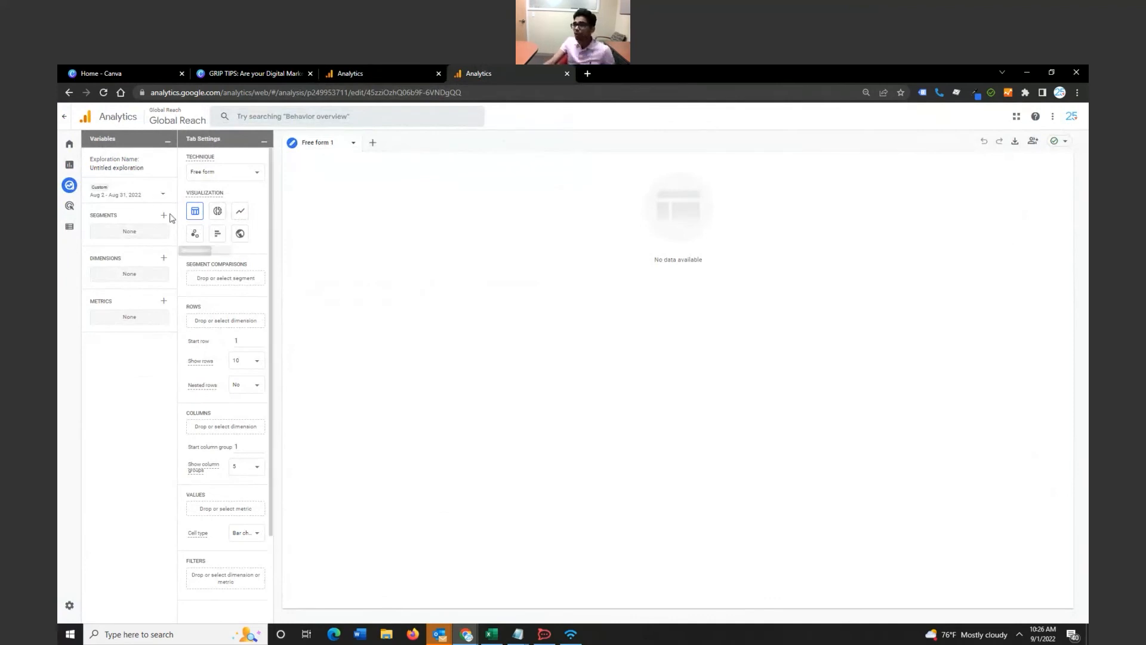
Import the Page path + query string dimension from the Page / screen group into the exploration's variables
click(162, 260)
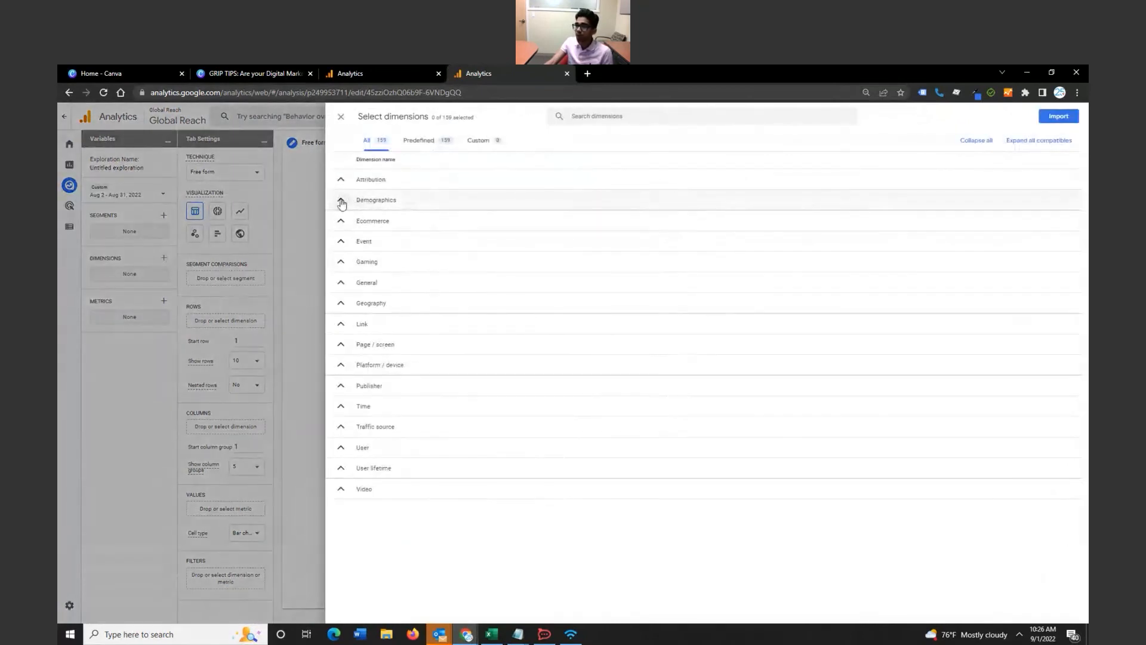
click(341, 203)
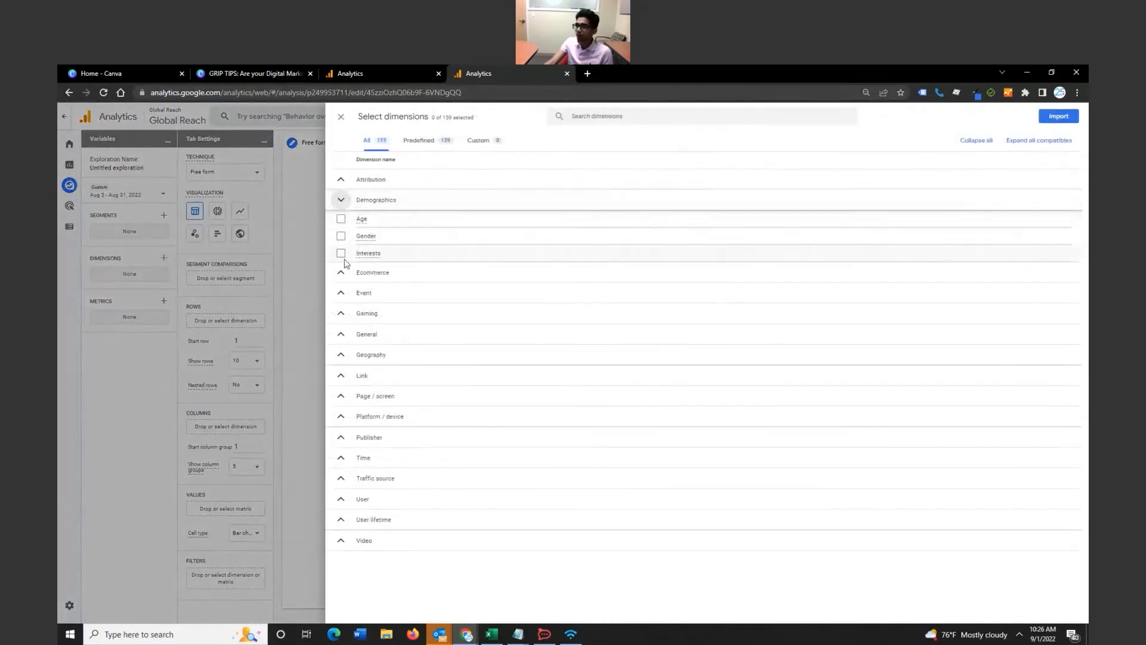
click(344, 273)
scroll(382, 370, down, 5)
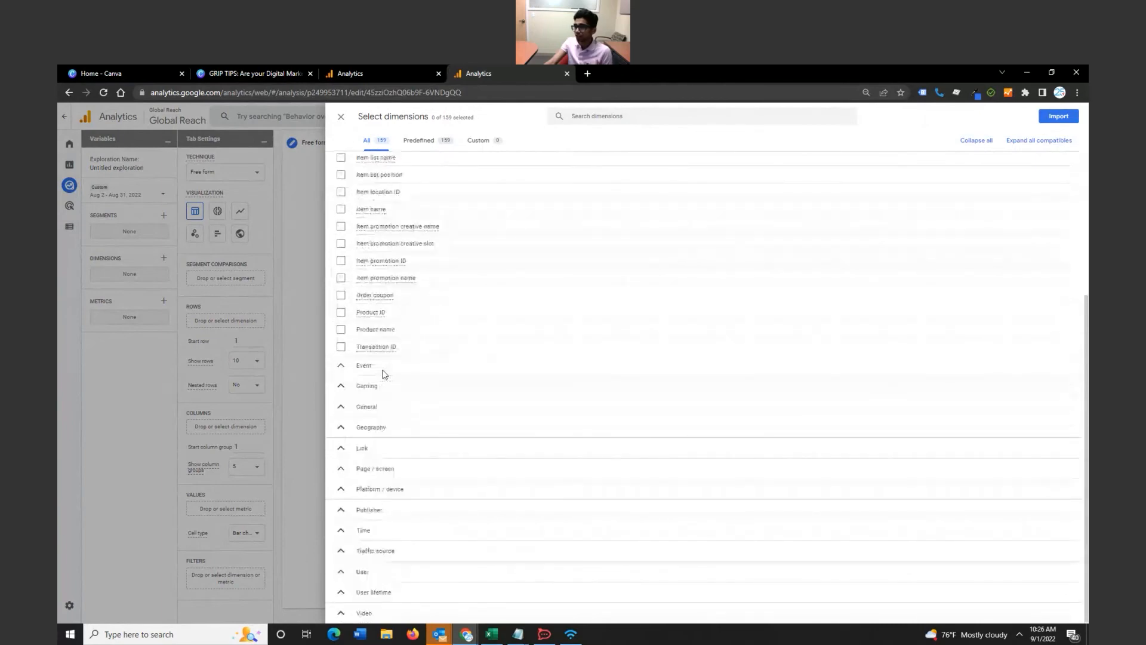
click(384, 372)
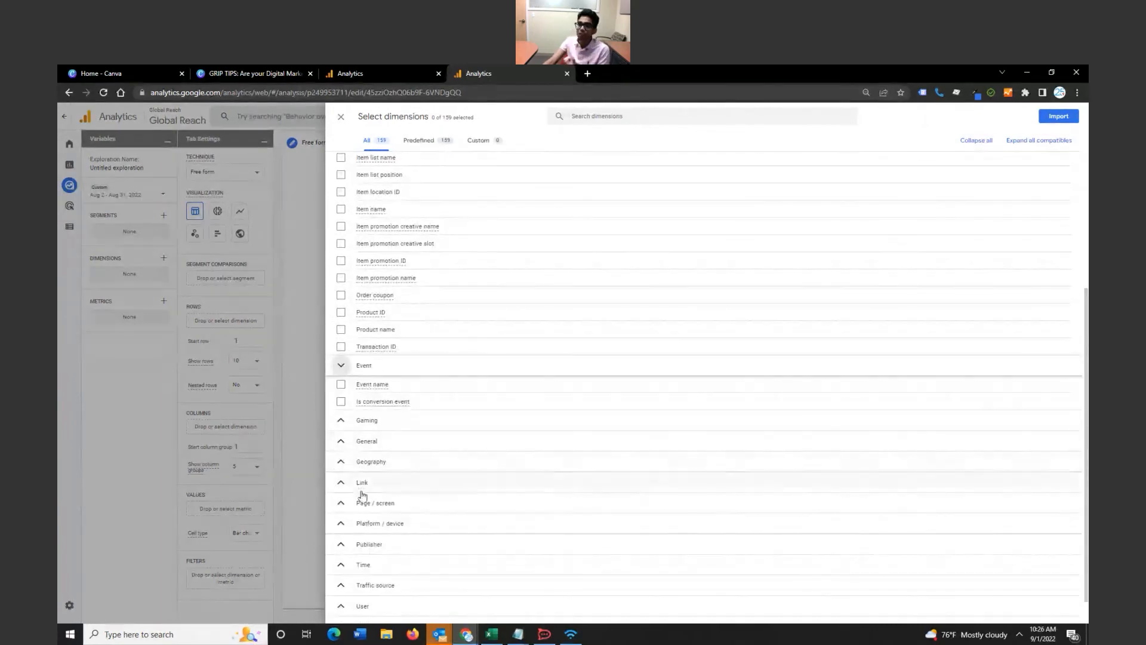
click(341, 502)
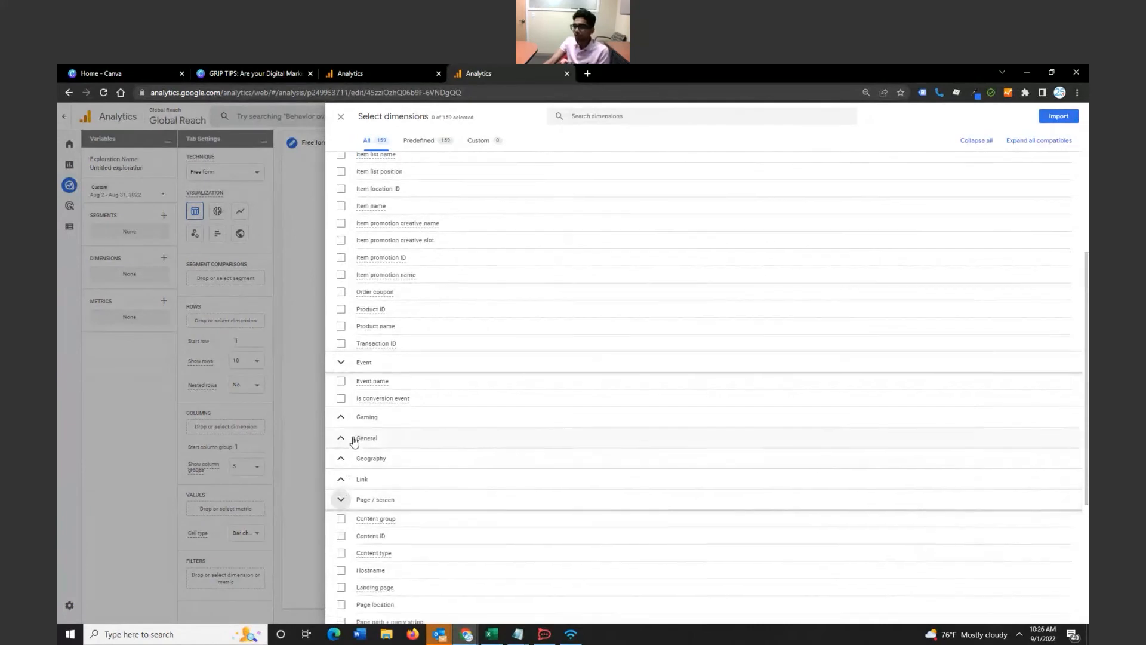
scroll(349, 472, down, 3)
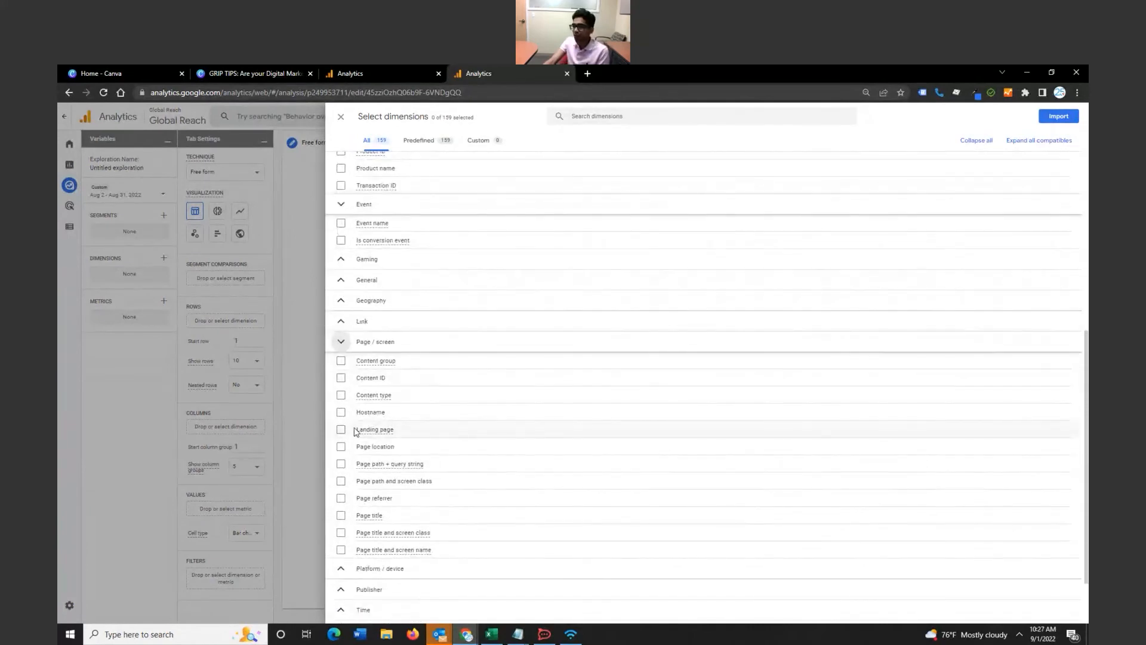
click(341, 464)
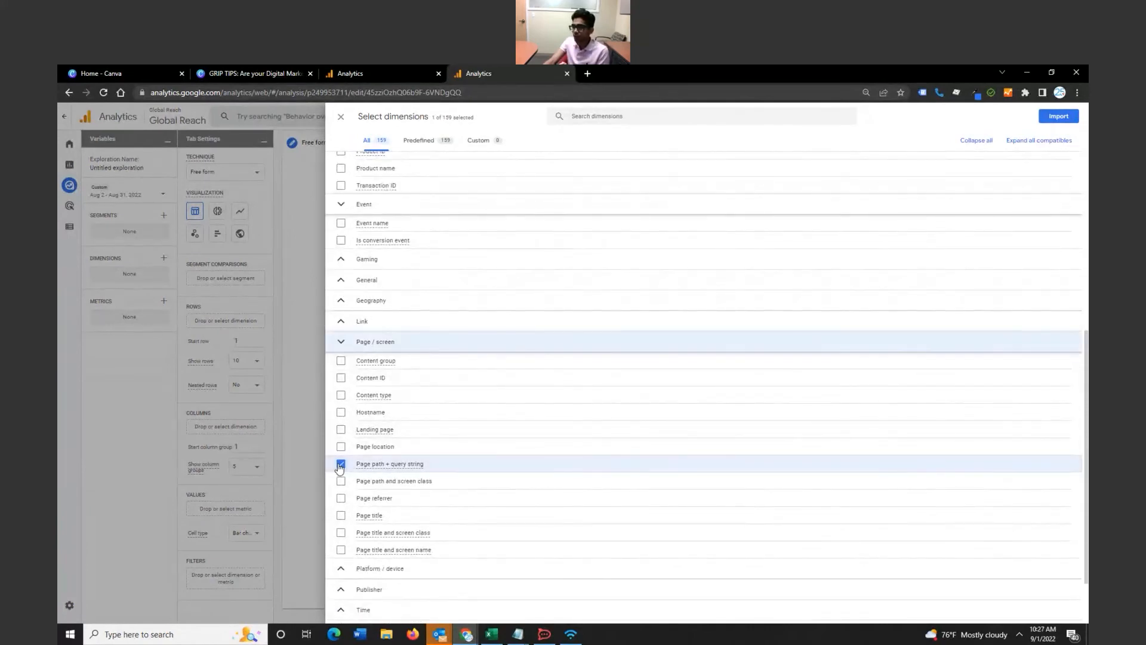
click(1057, 117)
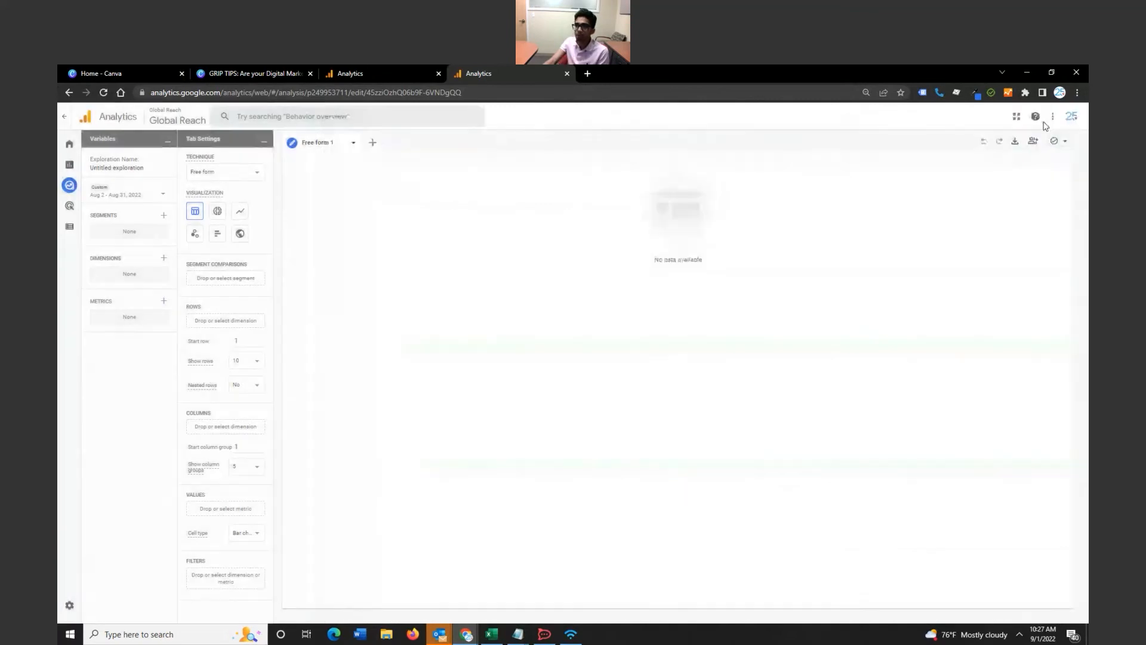
Import the Returning users metric from the User group into the exploration's variables
click(164, 300)
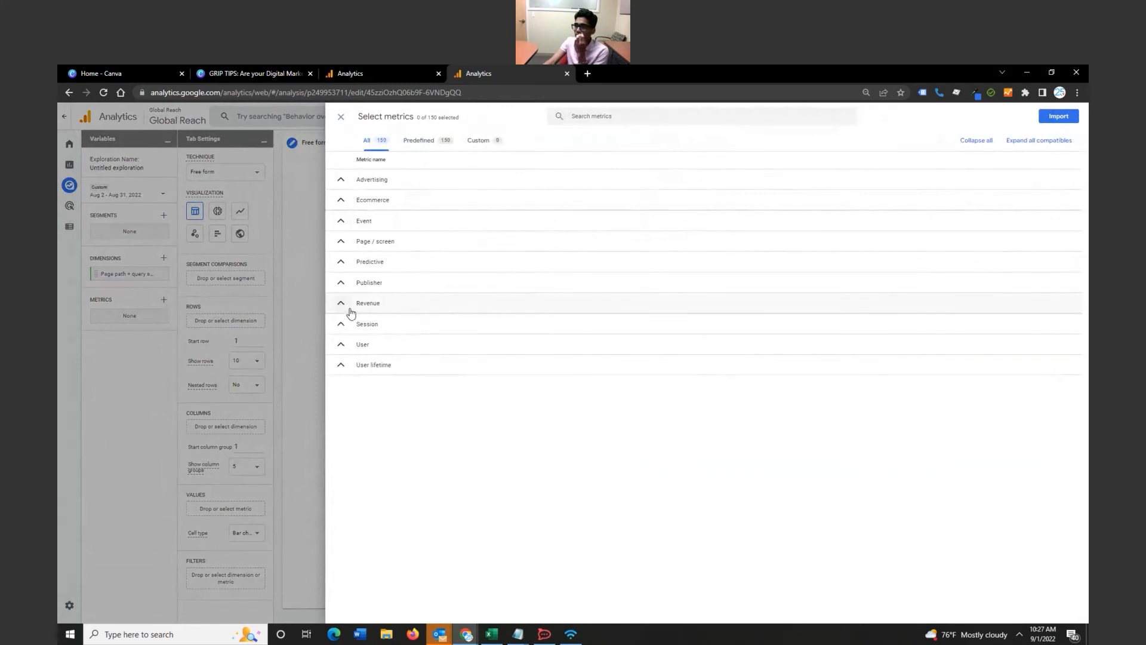
click(341, 324)
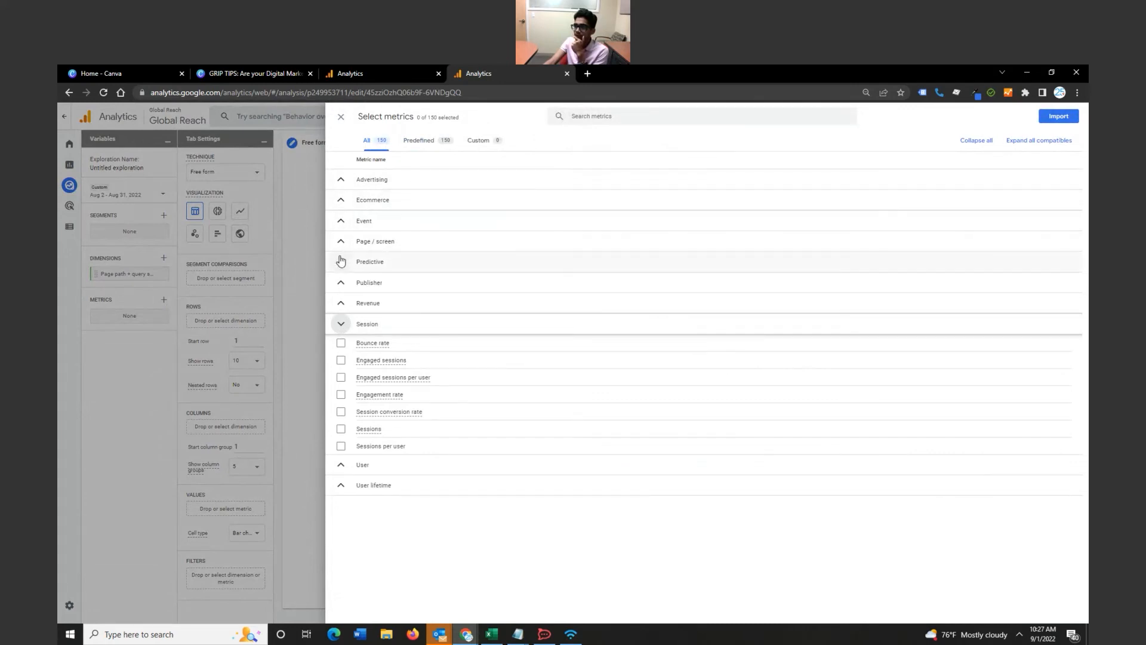
click(343, 284)
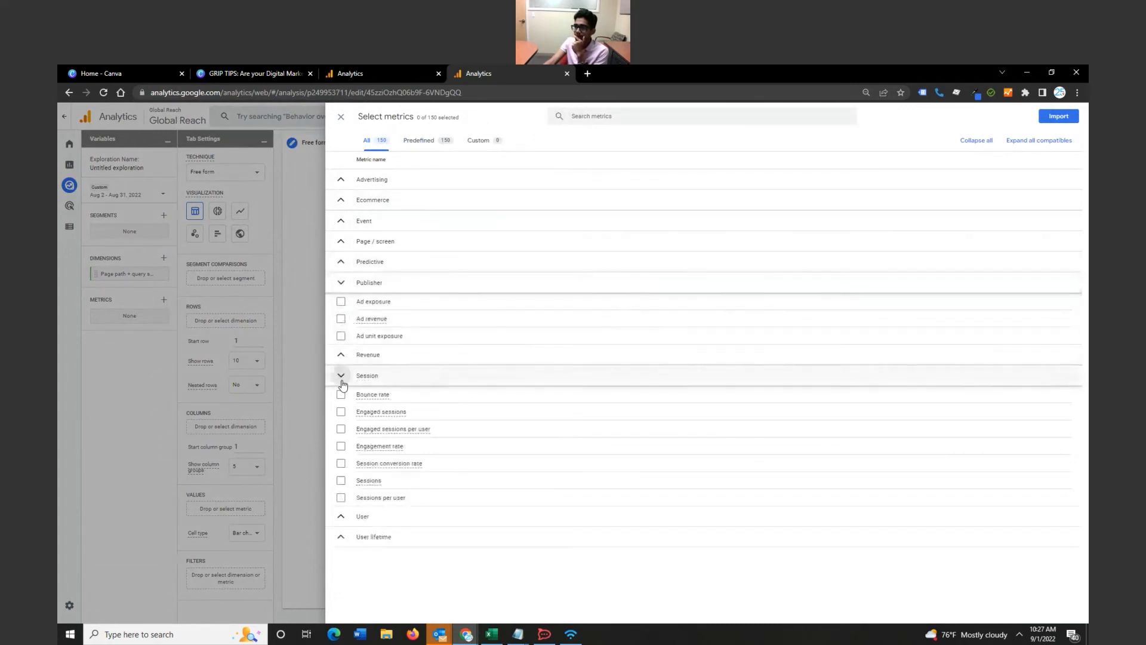
click(339, 358)
scroll(340, 366, down, 2)
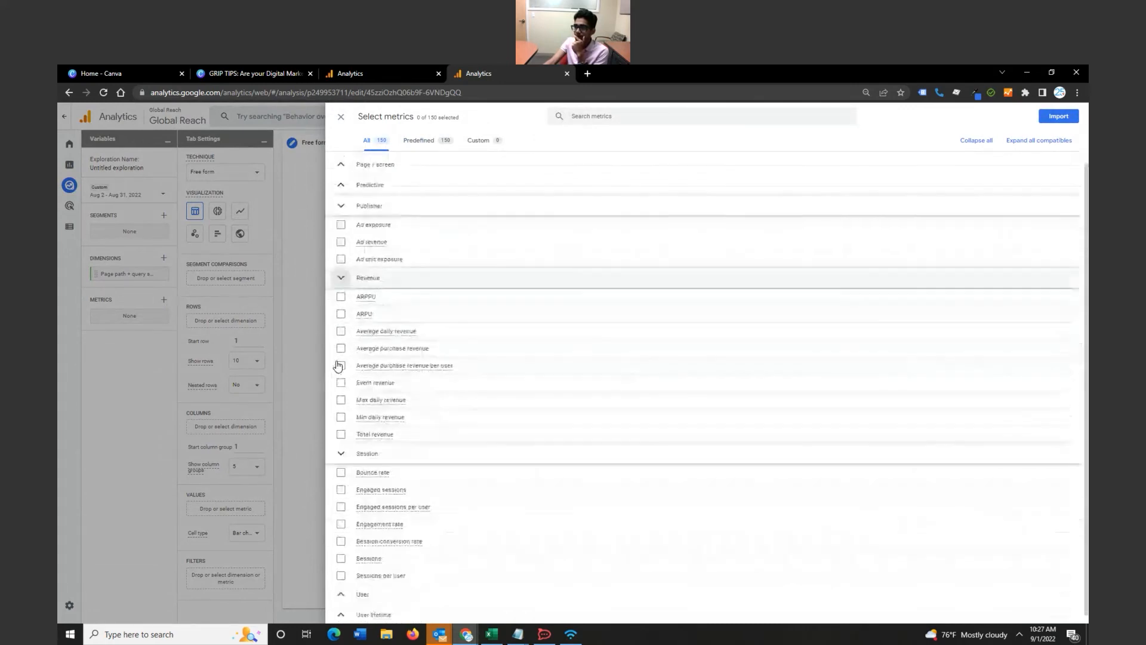
click(344, 592)
scroll(399, 484, down, 5)
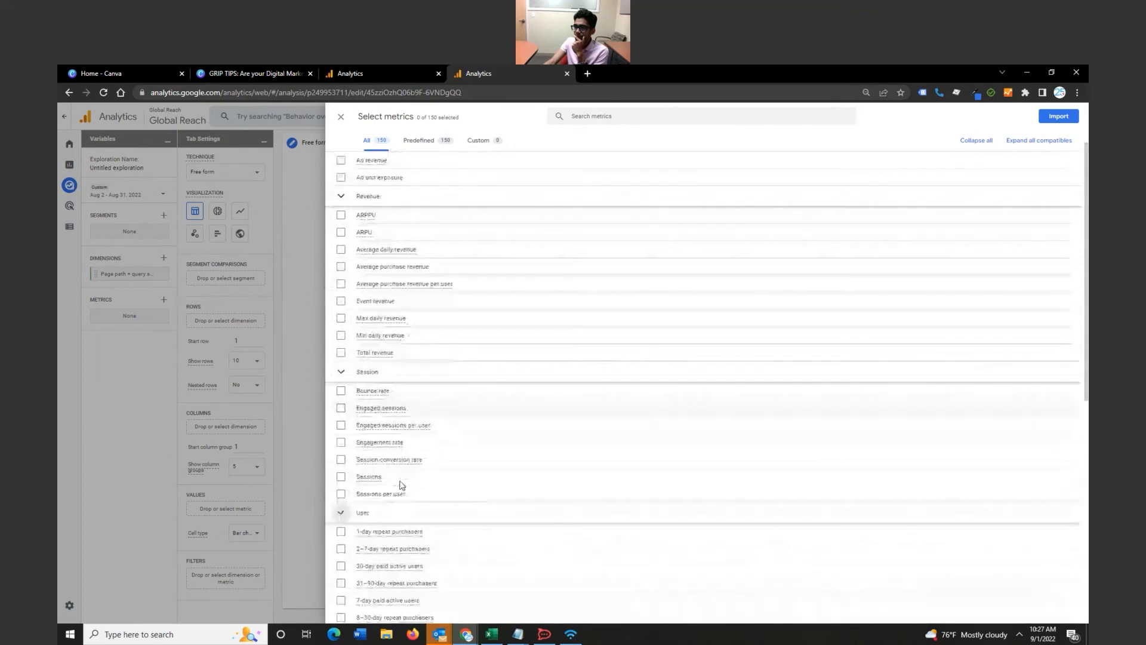
scroll(400, 483, down, 2)
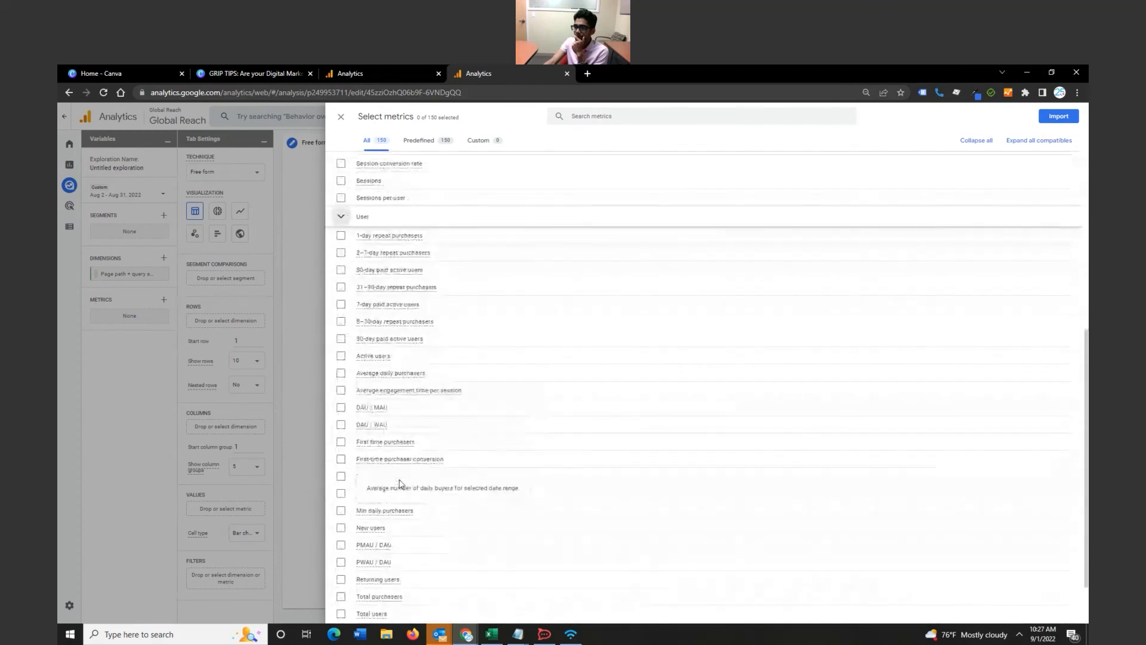
click(340, 579)
click(1058, 115)
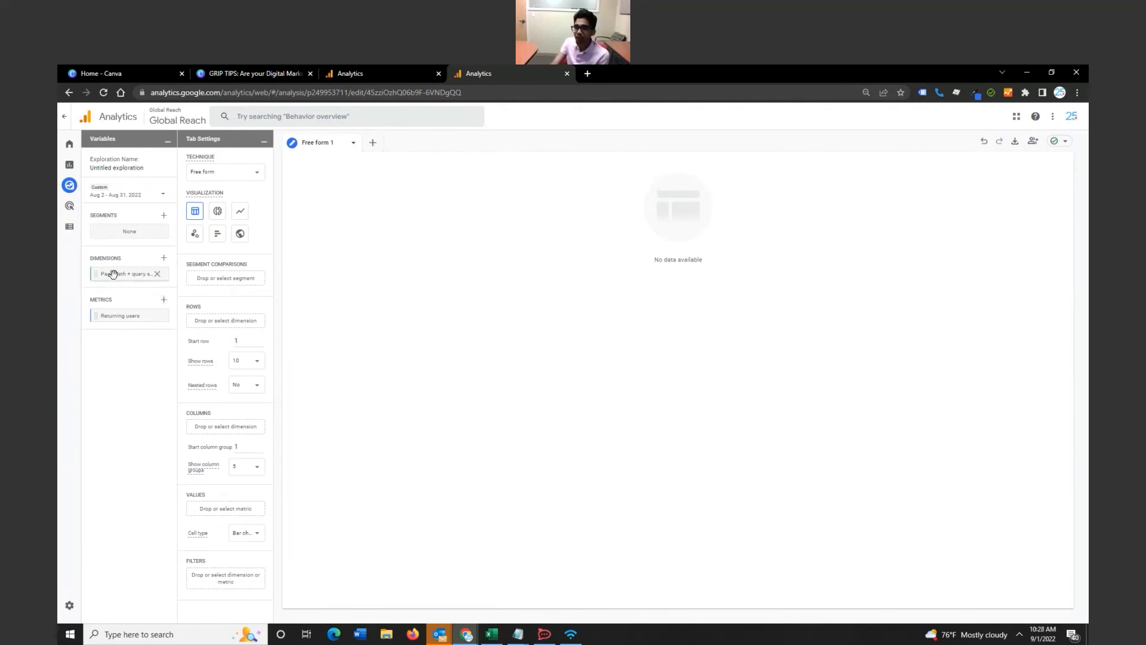
Set Page path + query string as the exploration's rows and Returning users as its values
drag(138, 274, 220, 321)
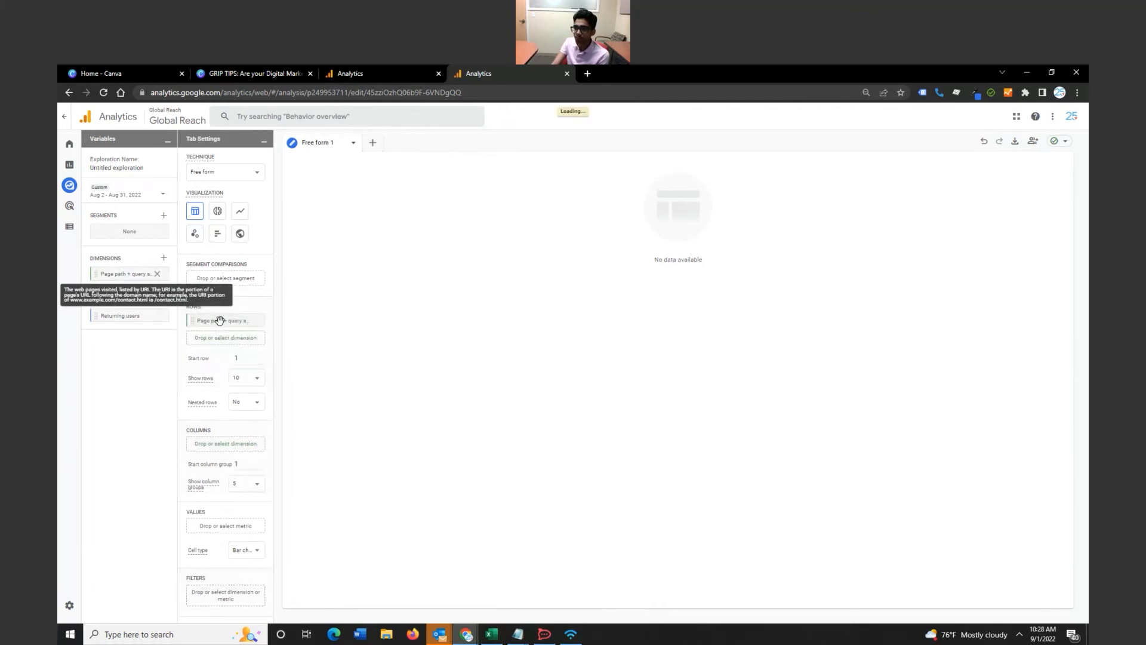
drag(118, 315, 228, 524)
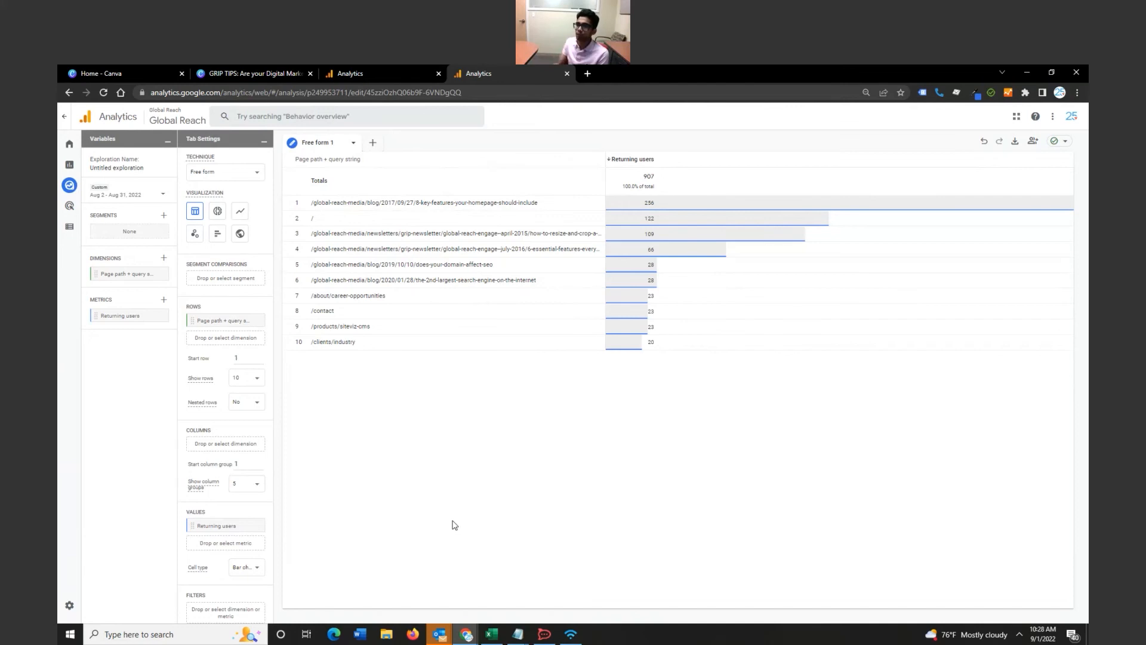
View the options for building a new segment, and change the exploration's visualization to a donut chart and to a scatter plot
click(163, 216)
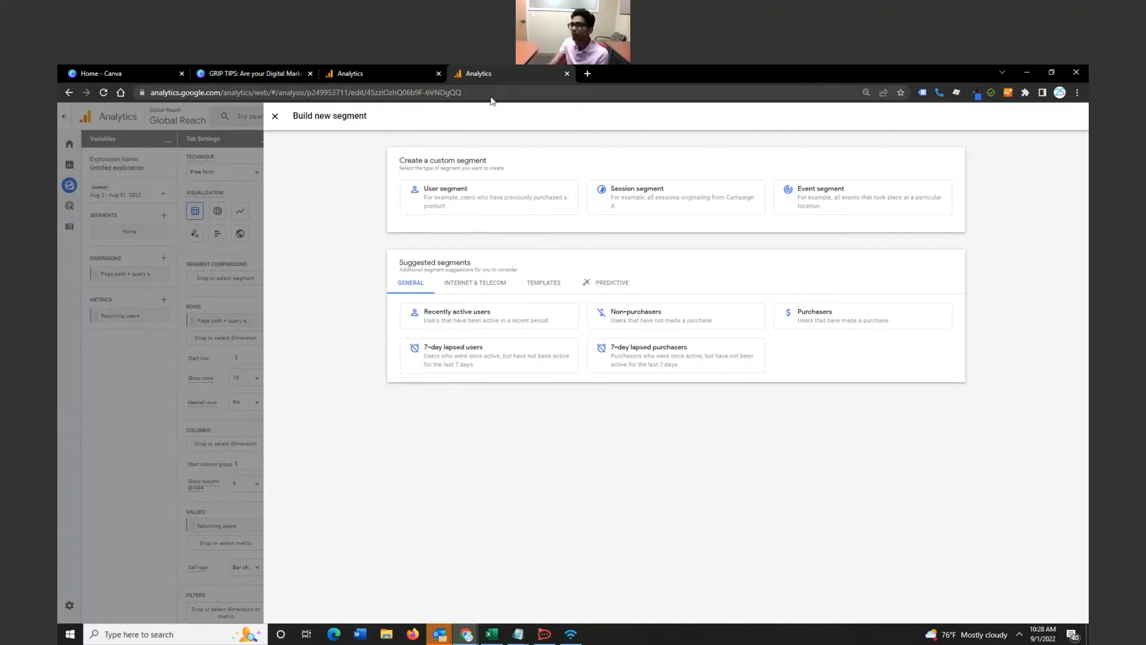
click(274, 116)
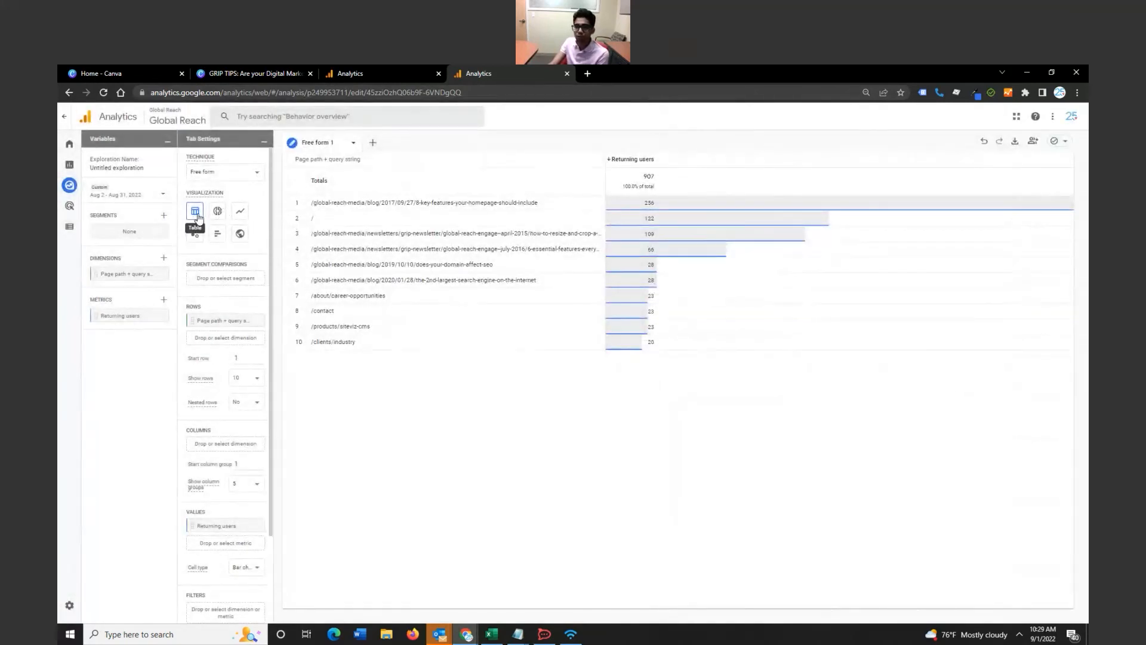
click(218, 214)
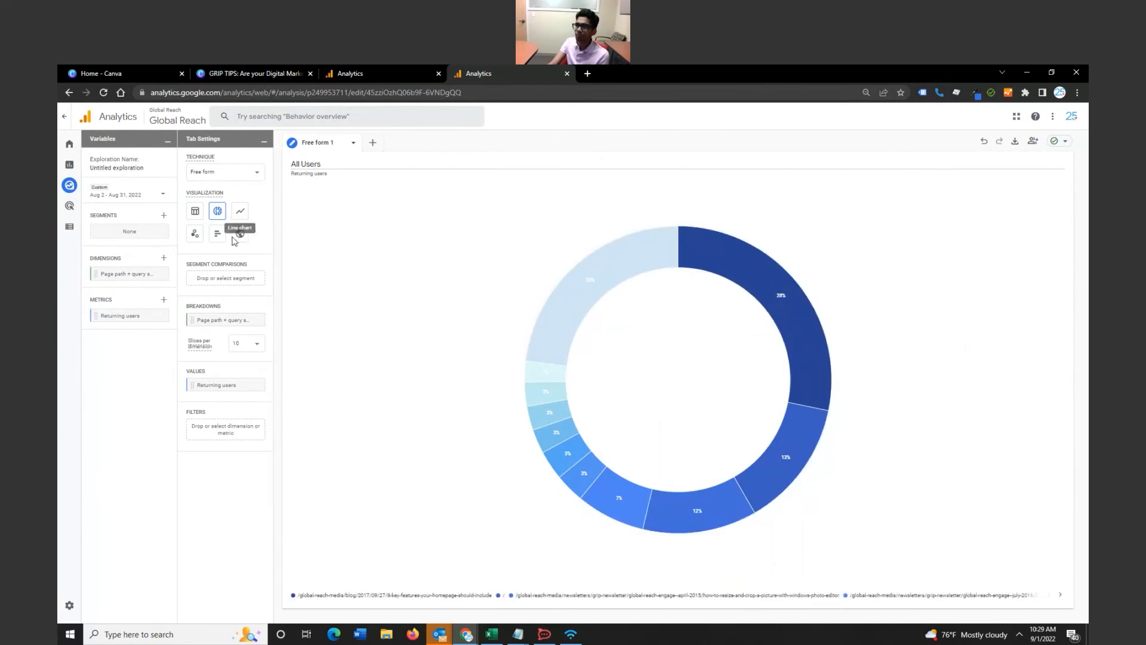
click(199, 241)
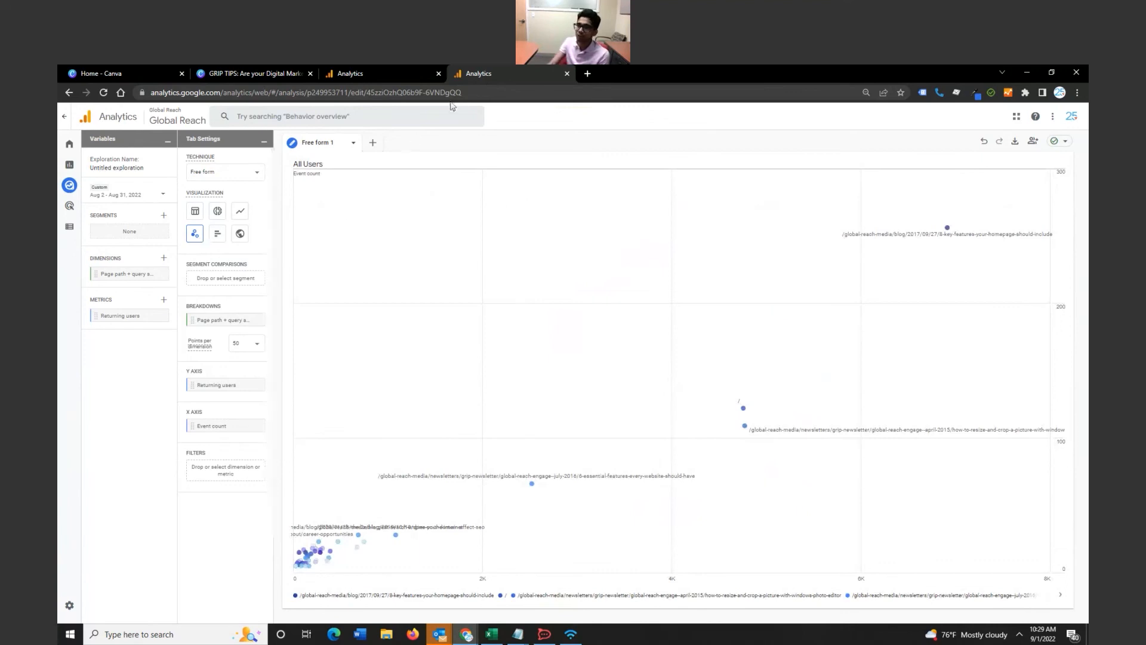
View the blank form for a new custom report in the Universal Analytics property and return to the Google Analytics 4 exploration
click(411, 68)
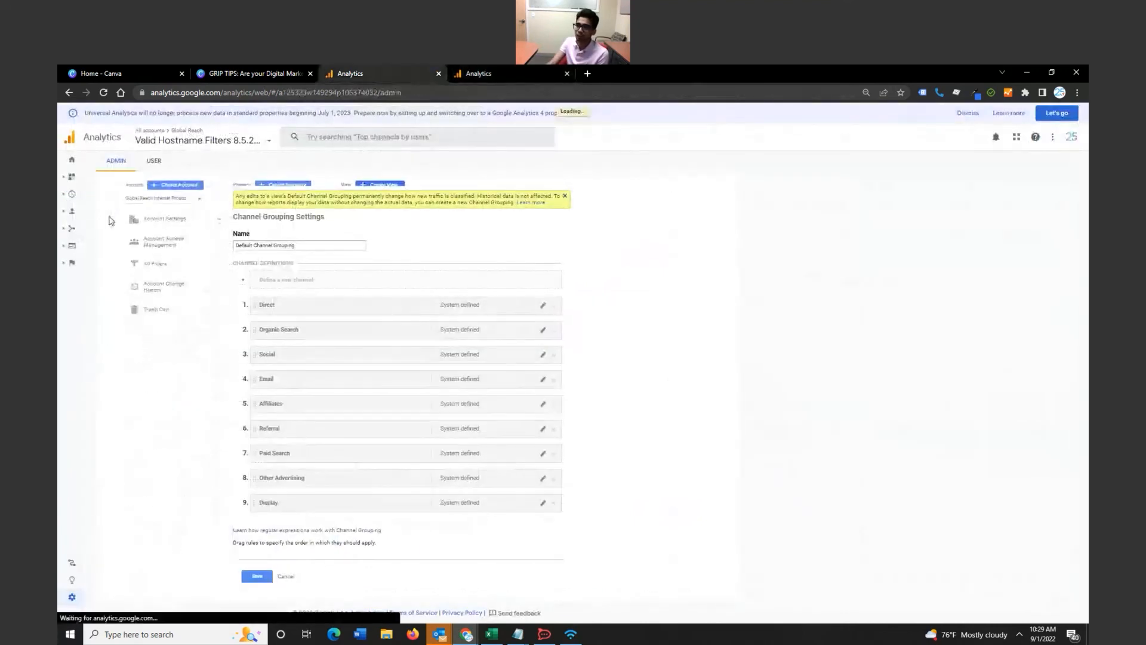
click(74, 179)
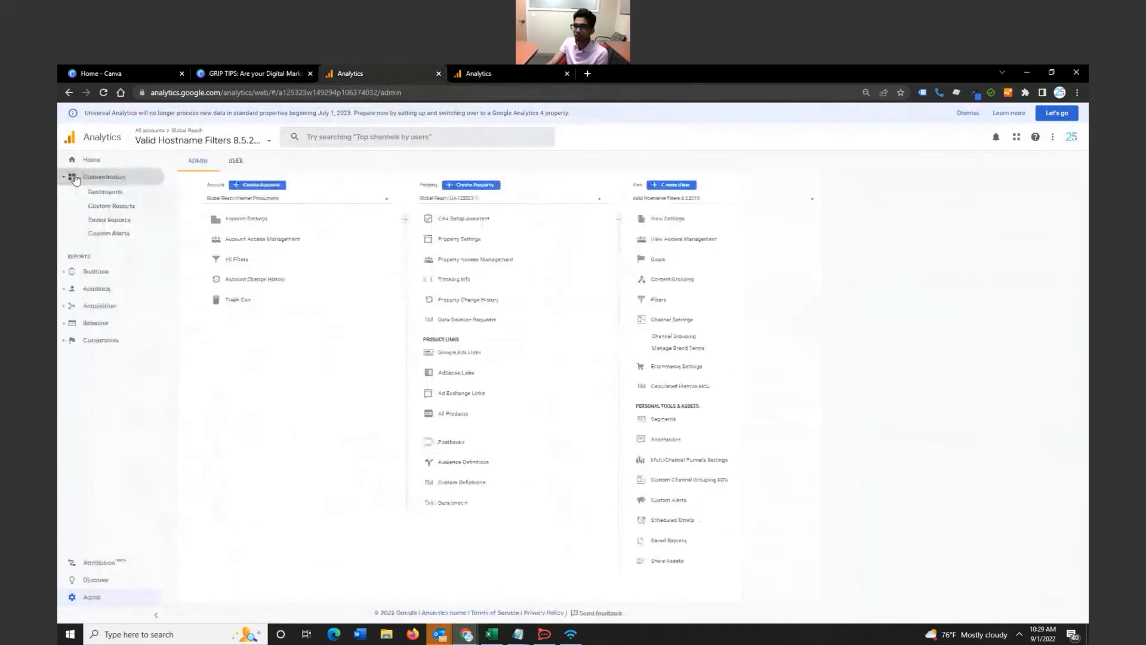
click(108, 207)
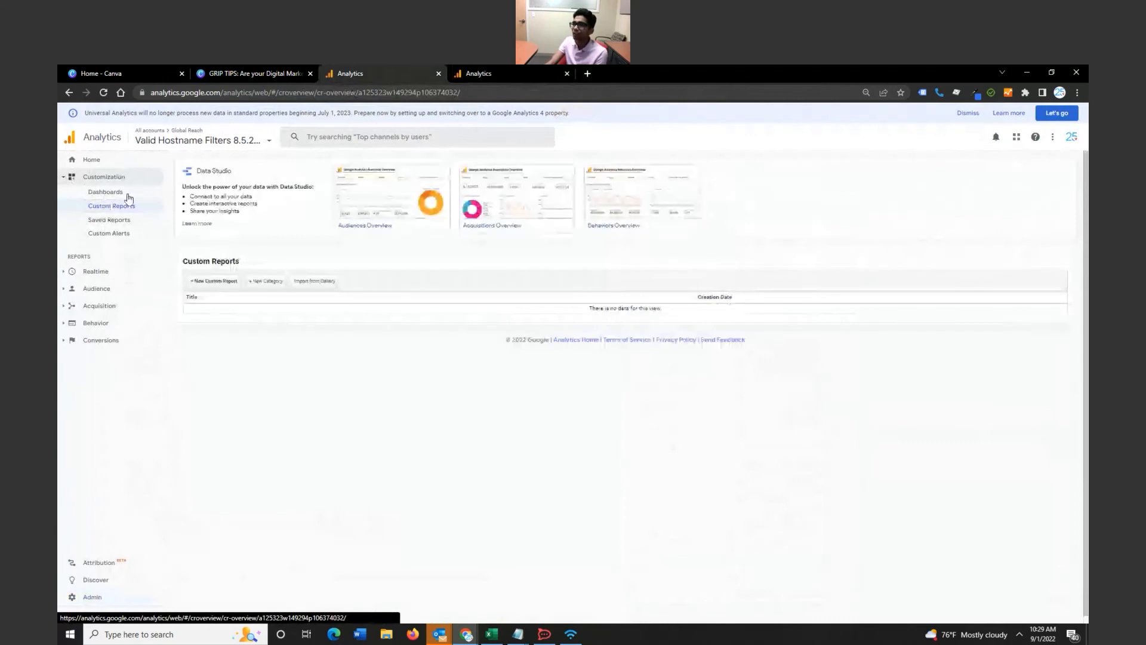
click(219, 282)
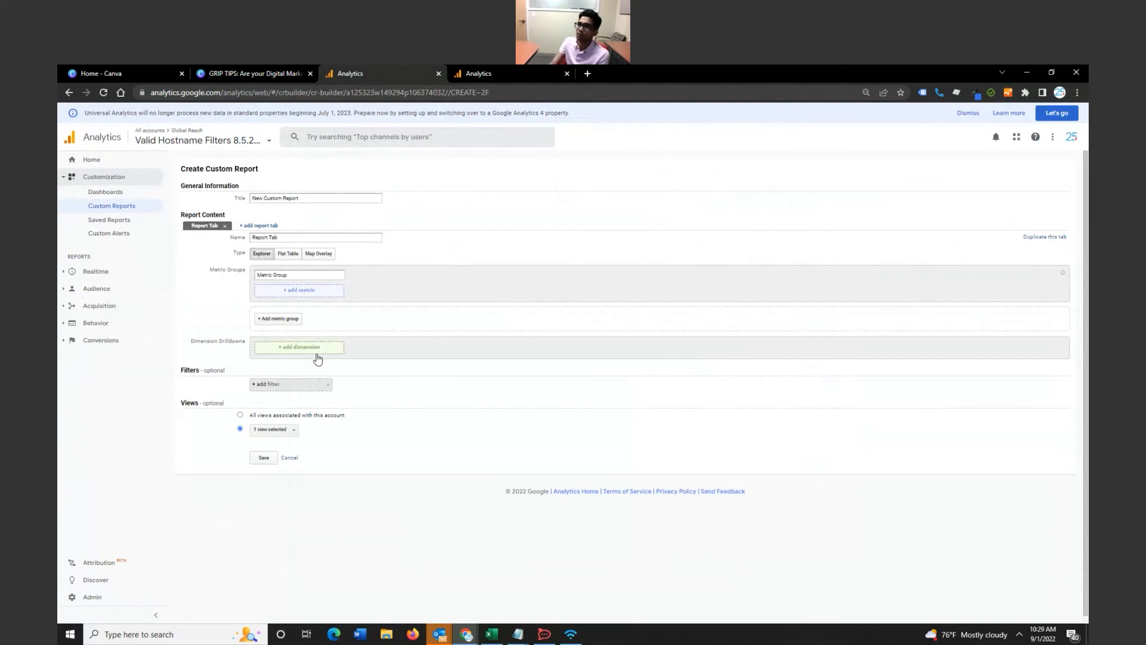
click(471, 73)
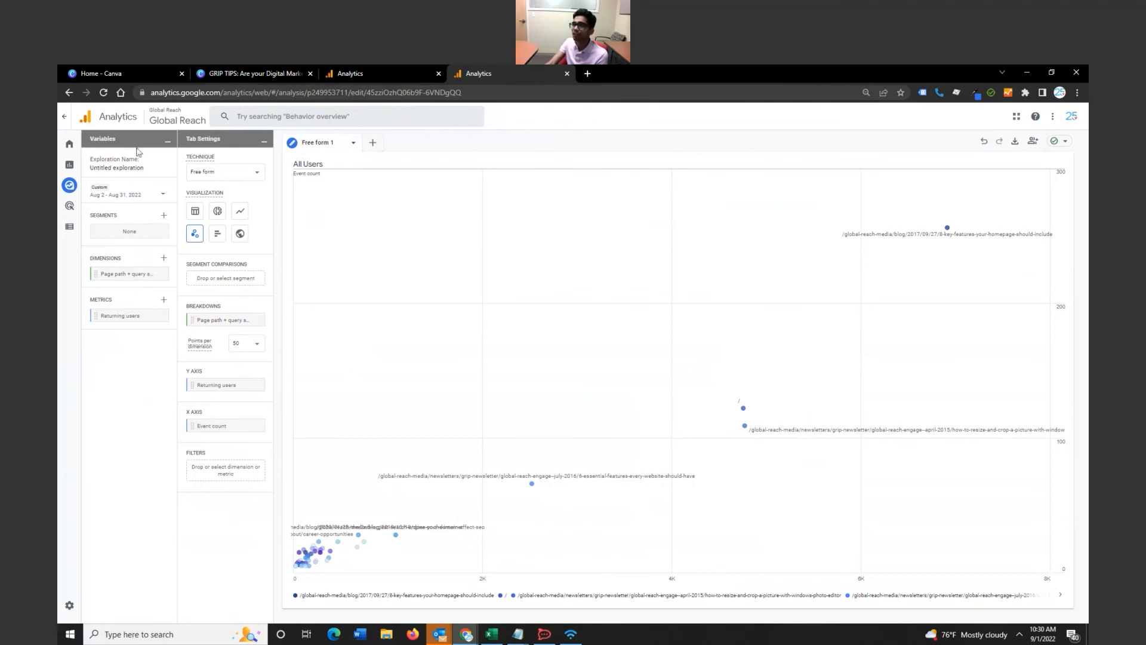
click(64, 120)
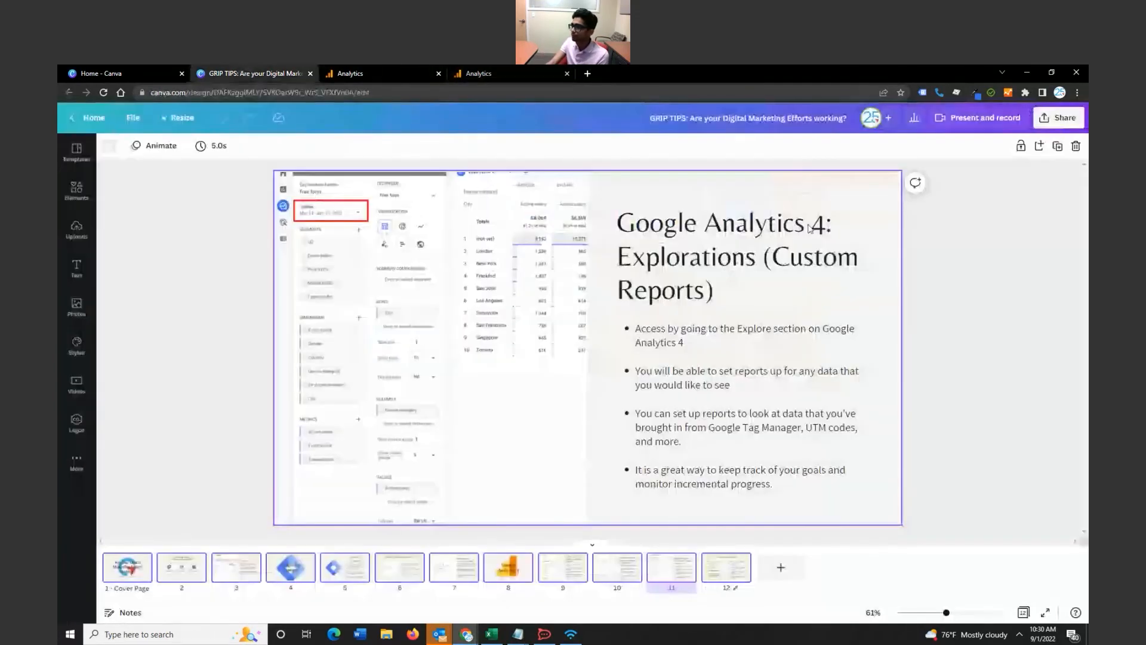
Switch to the GRIP TIPS design in Canva, present it full screen as Standard and advance to slide 12, "Today we covered.."
click(251, 73)
click(1059, 118)
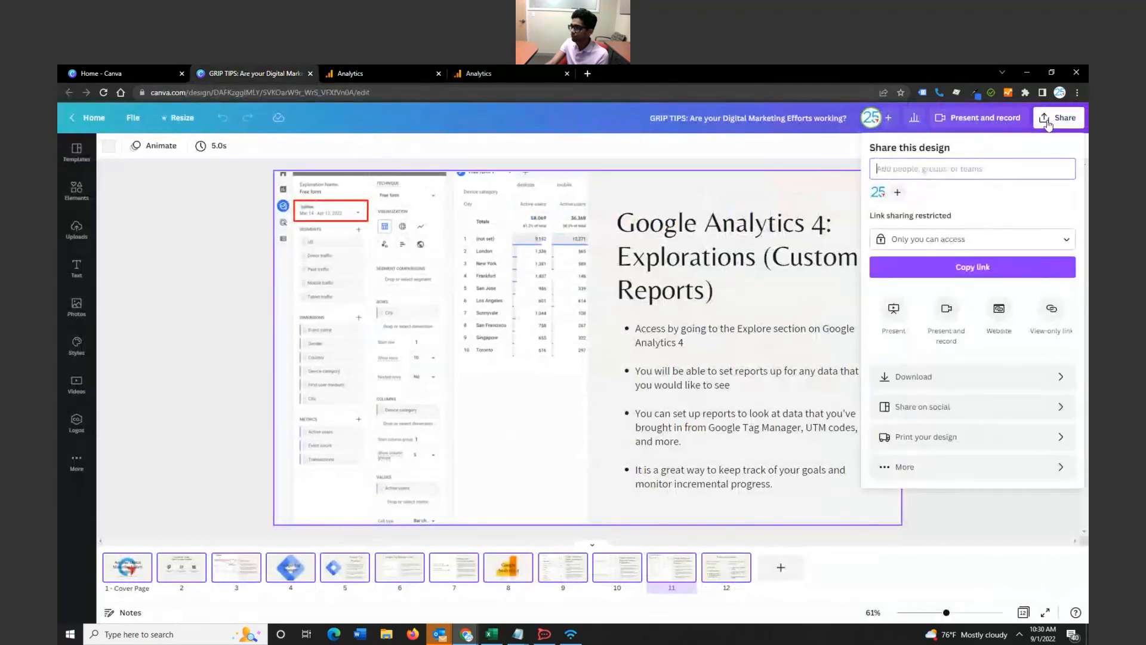
click(894, 310)
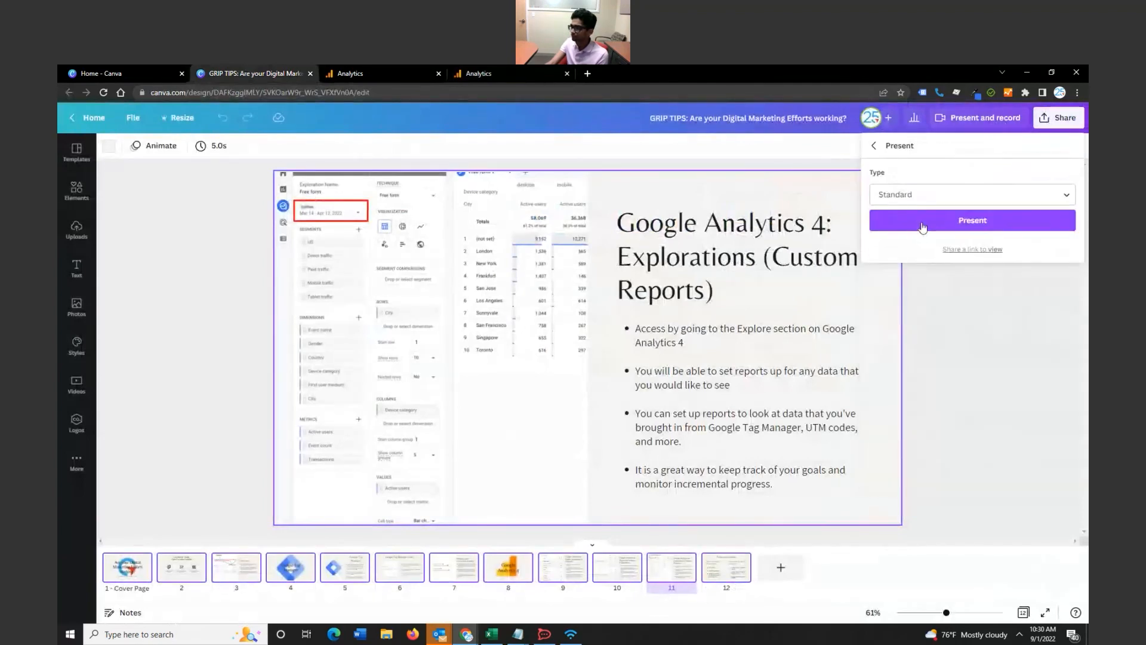
click(922, 226)
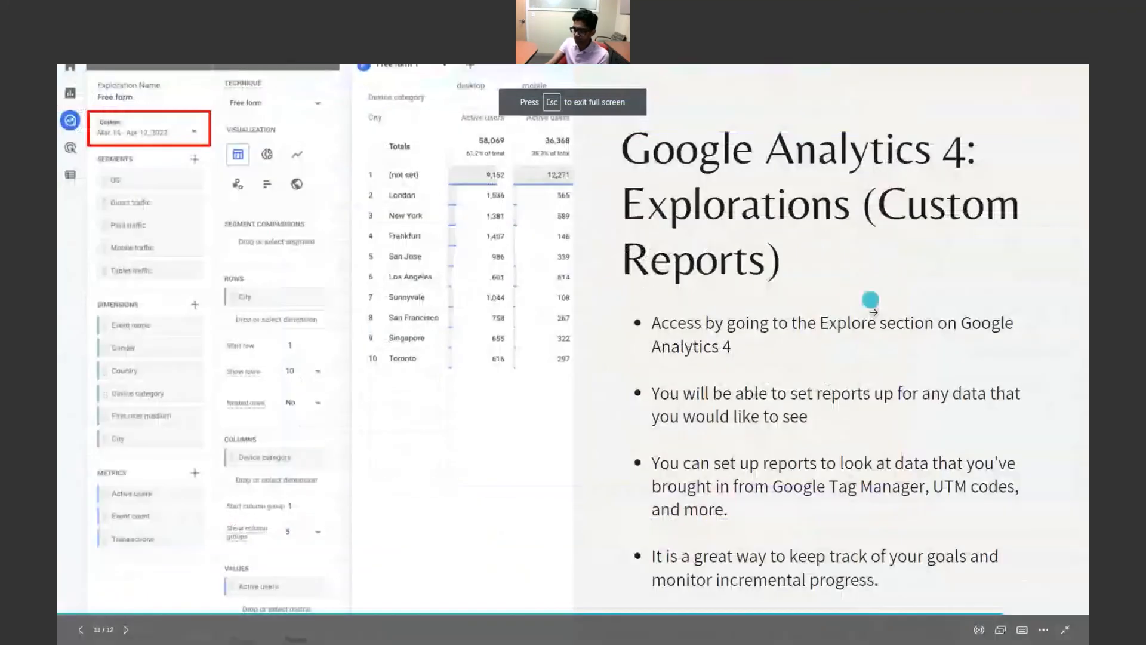
click(878, 317)
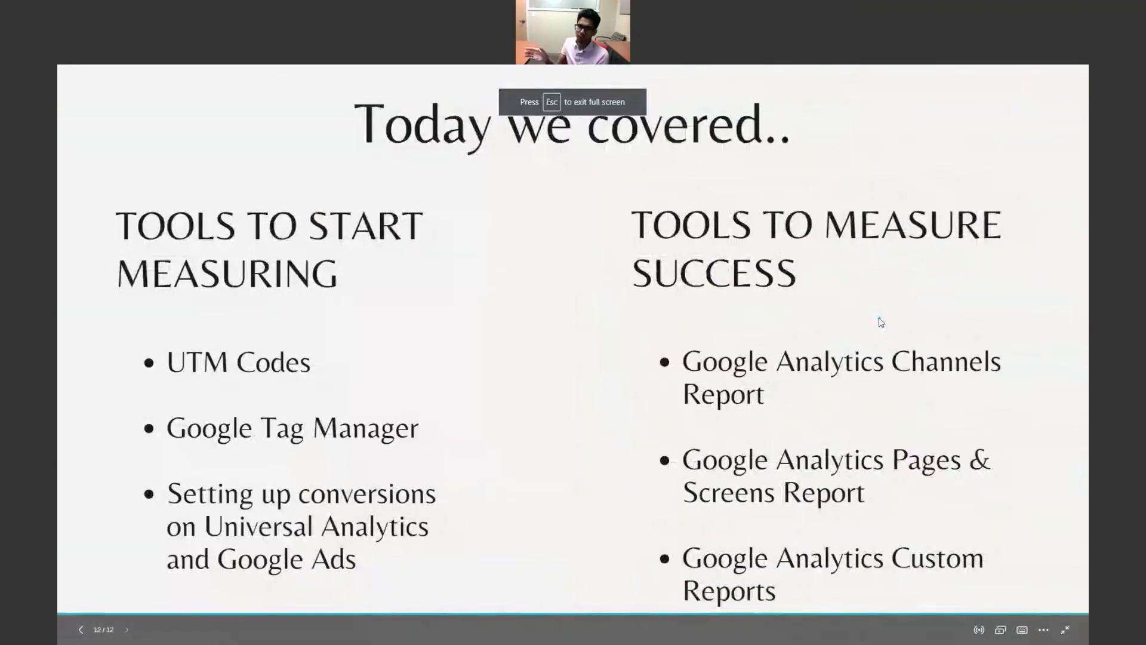